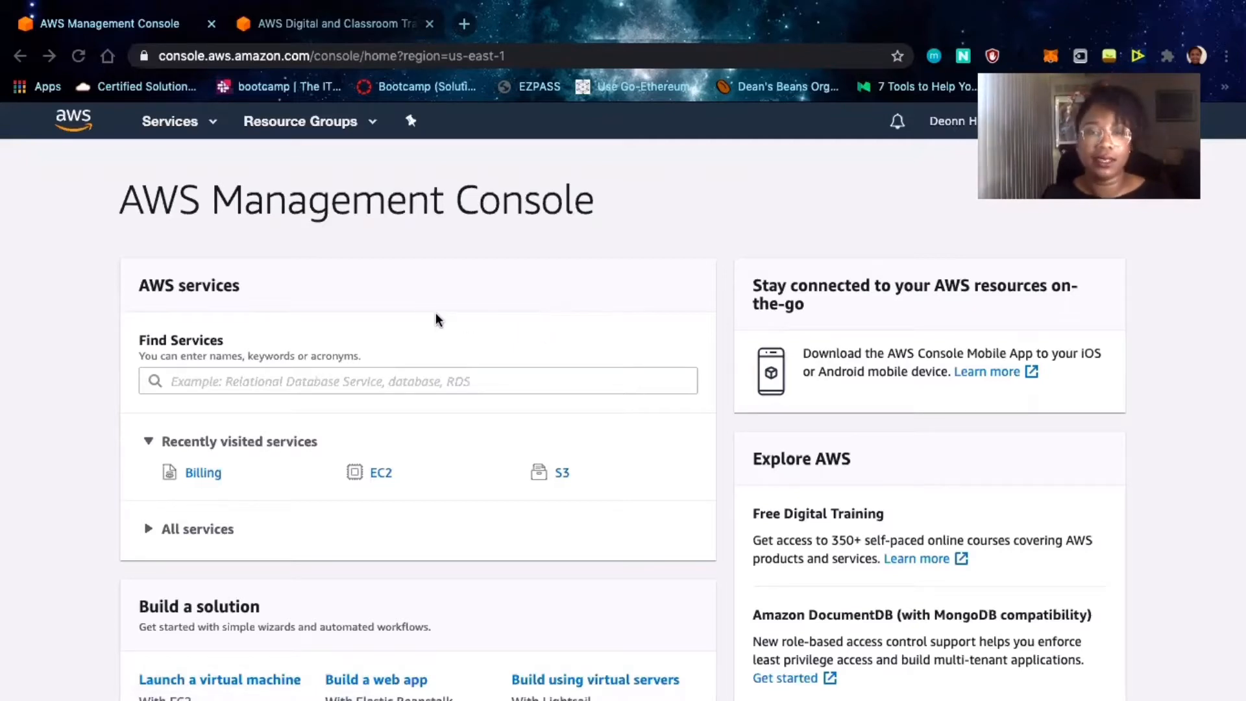
- Examine the full list of AWS services across its categories, from Compute to Customer Engagement
click(187, 126)
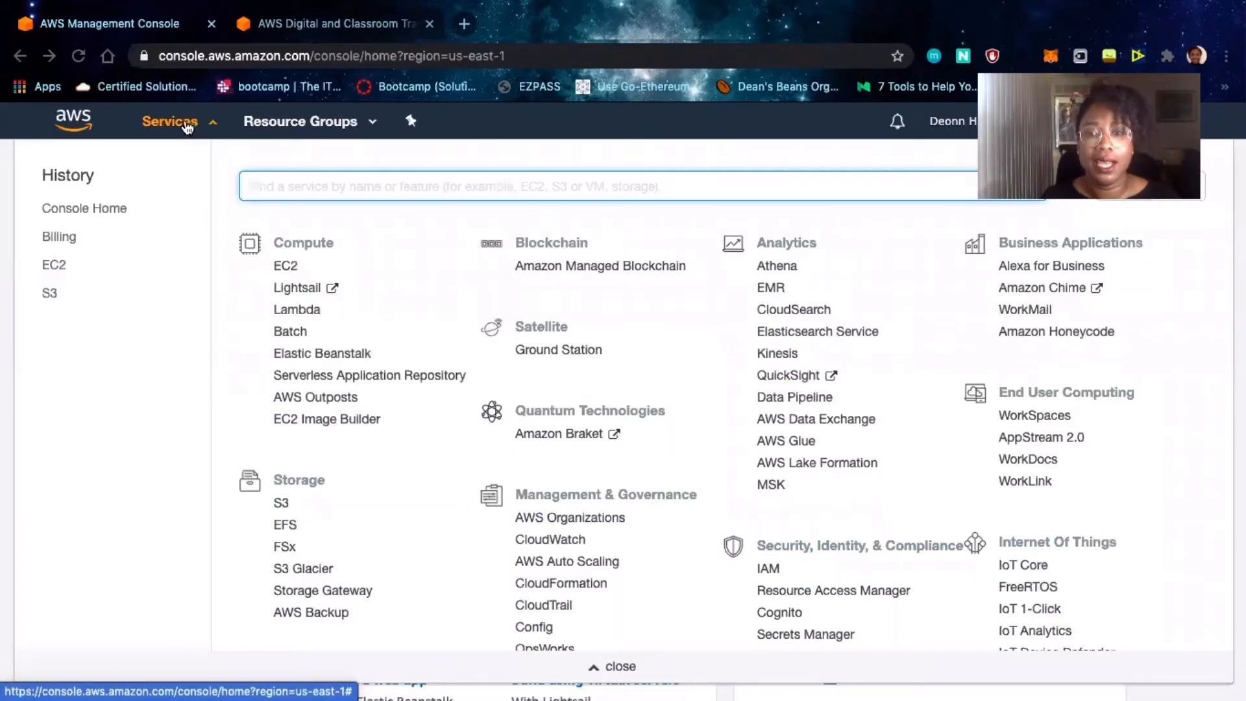
scroll(673, 469, down, 3)
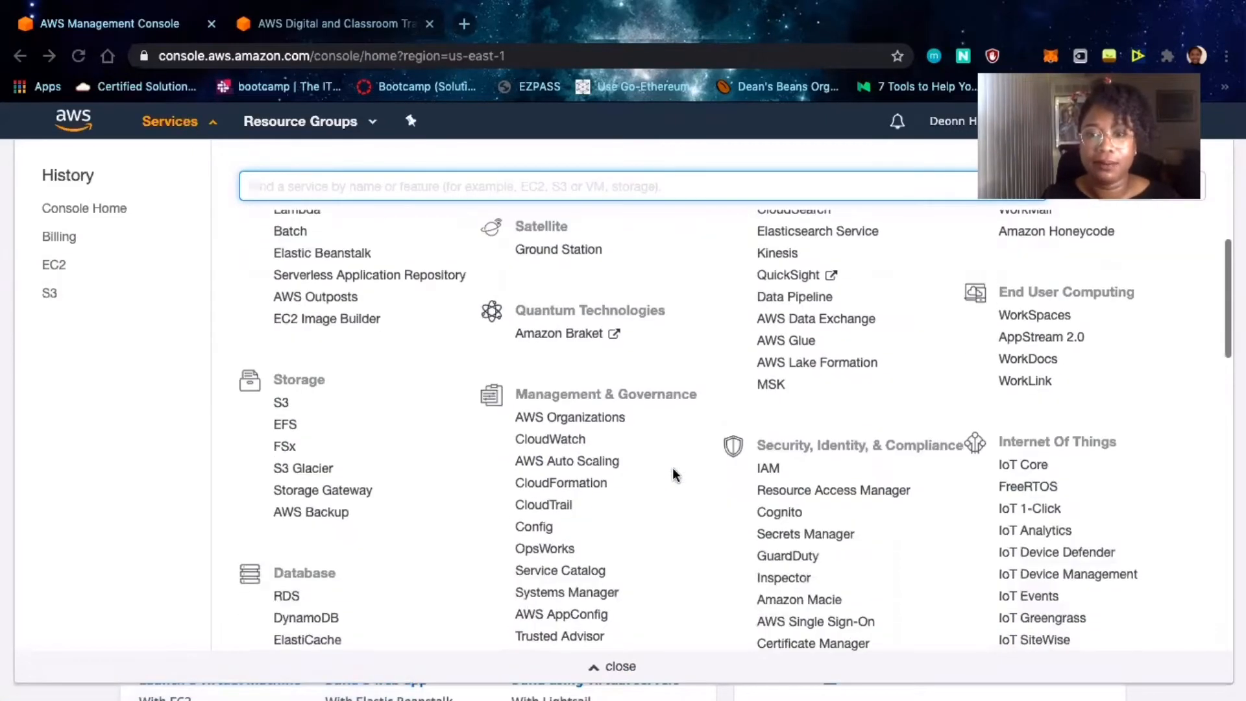
scroll(673, 474, down, 5)
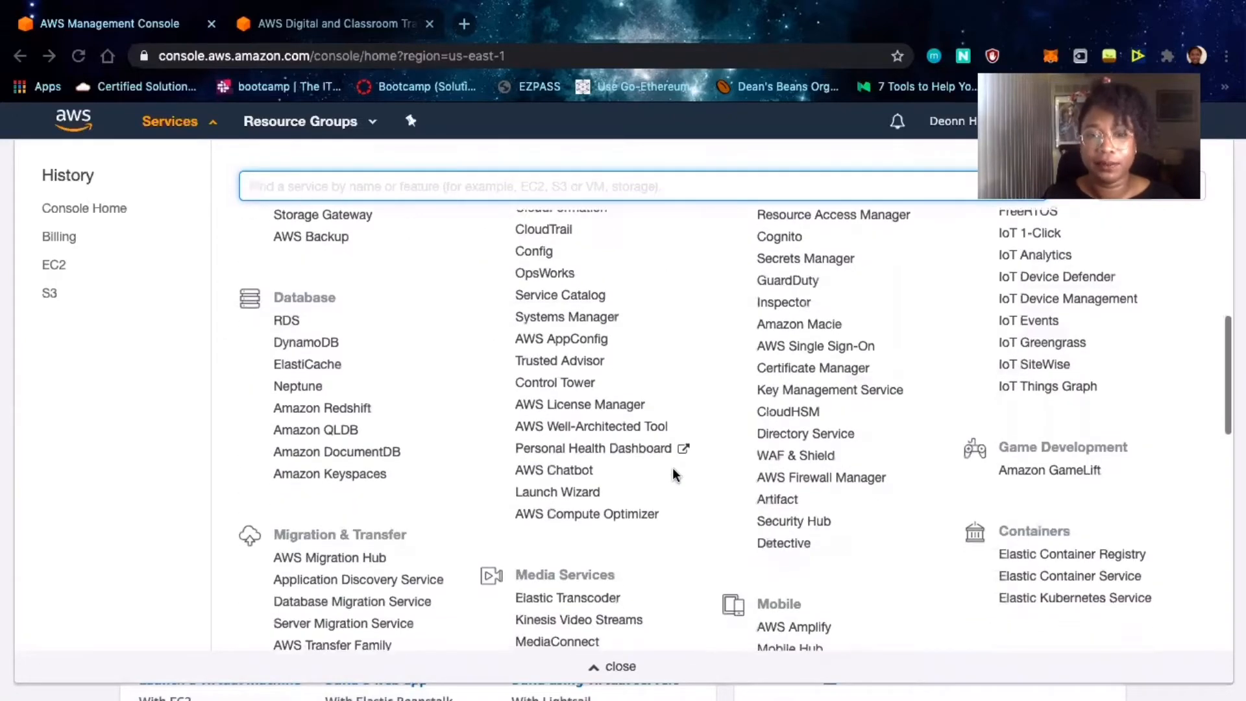
scroll(673, 474, down, 6)
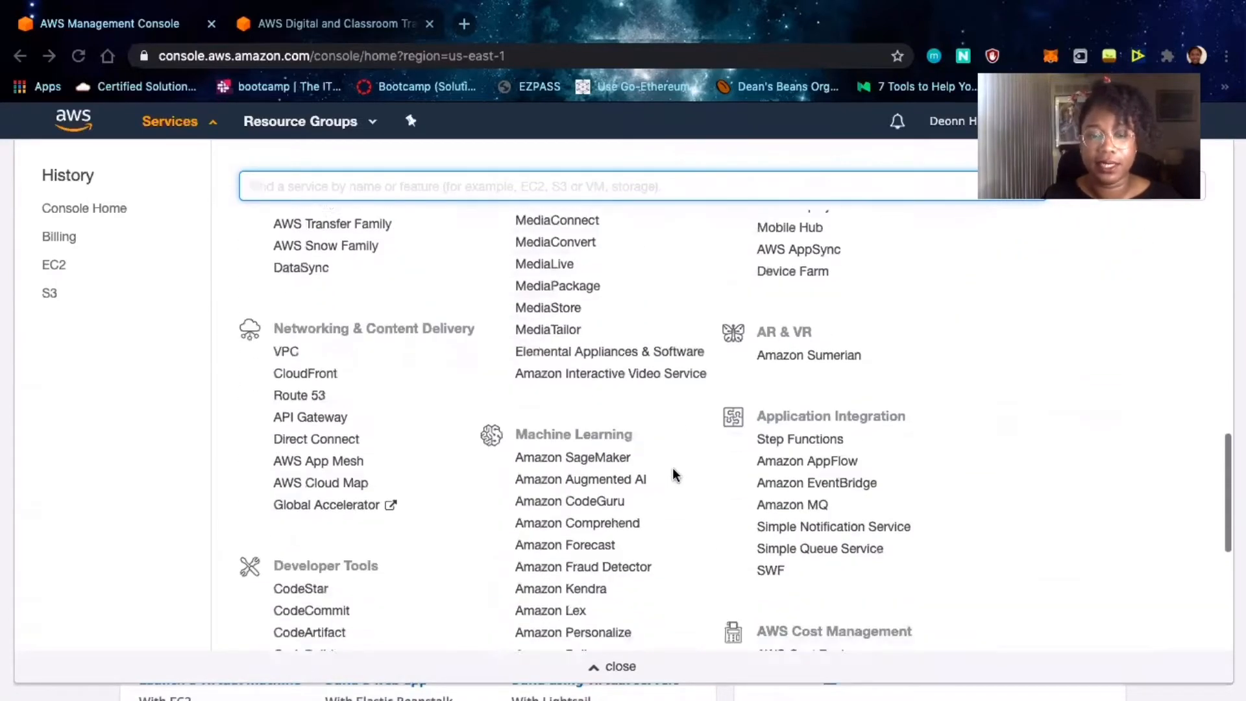
scroll(673, 469, down, 4)
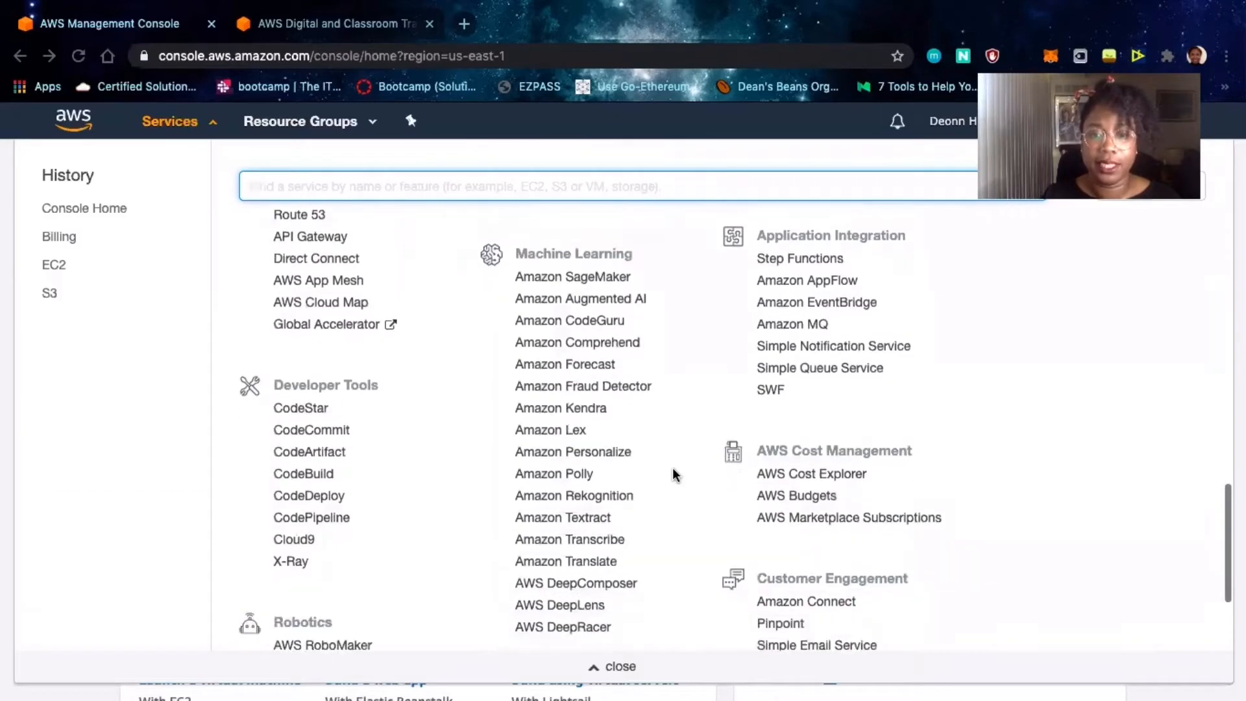
scroll(675, 475, down, 2)
scroll(675, 475, up, 4)
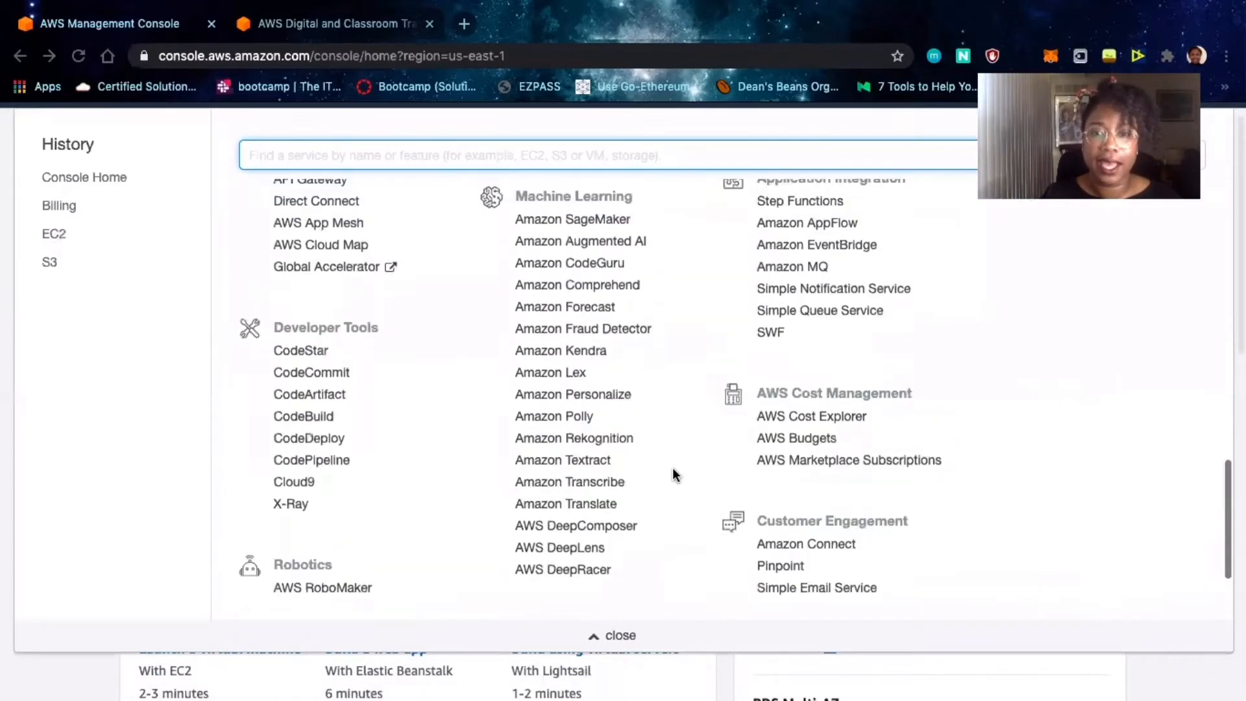
scroll(673, 475, up, 14)
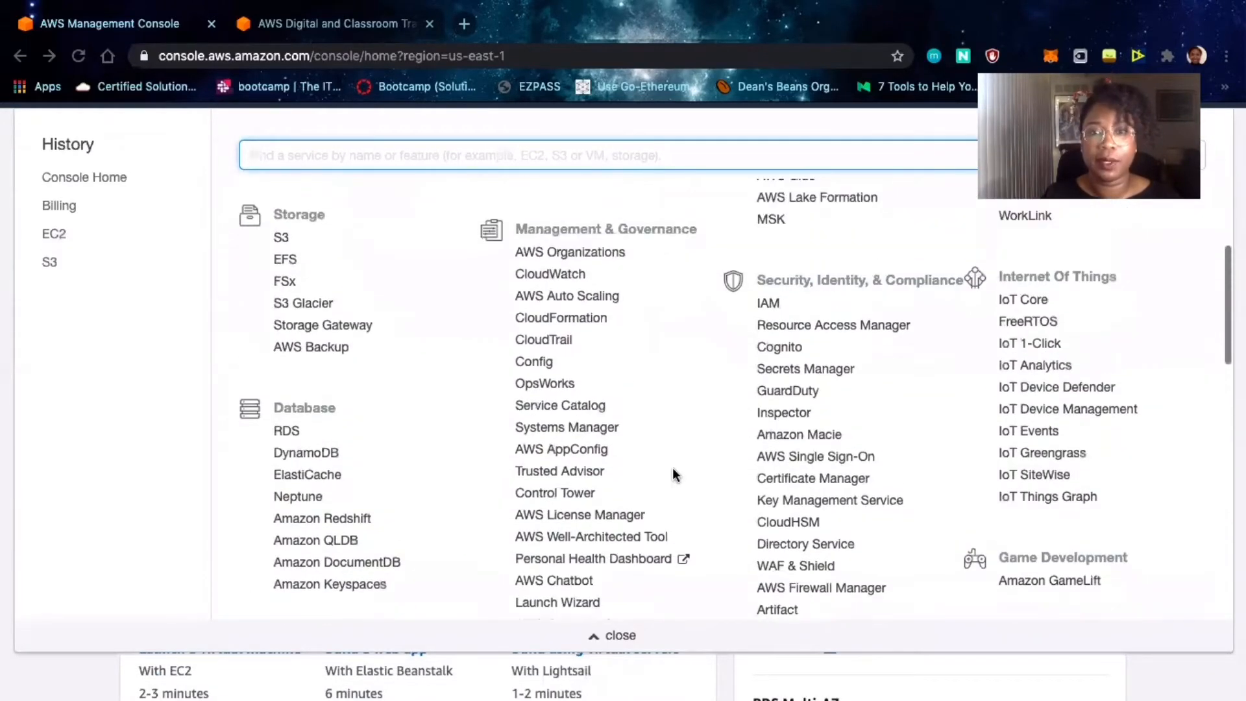
scroll(672, 474, up, 1)
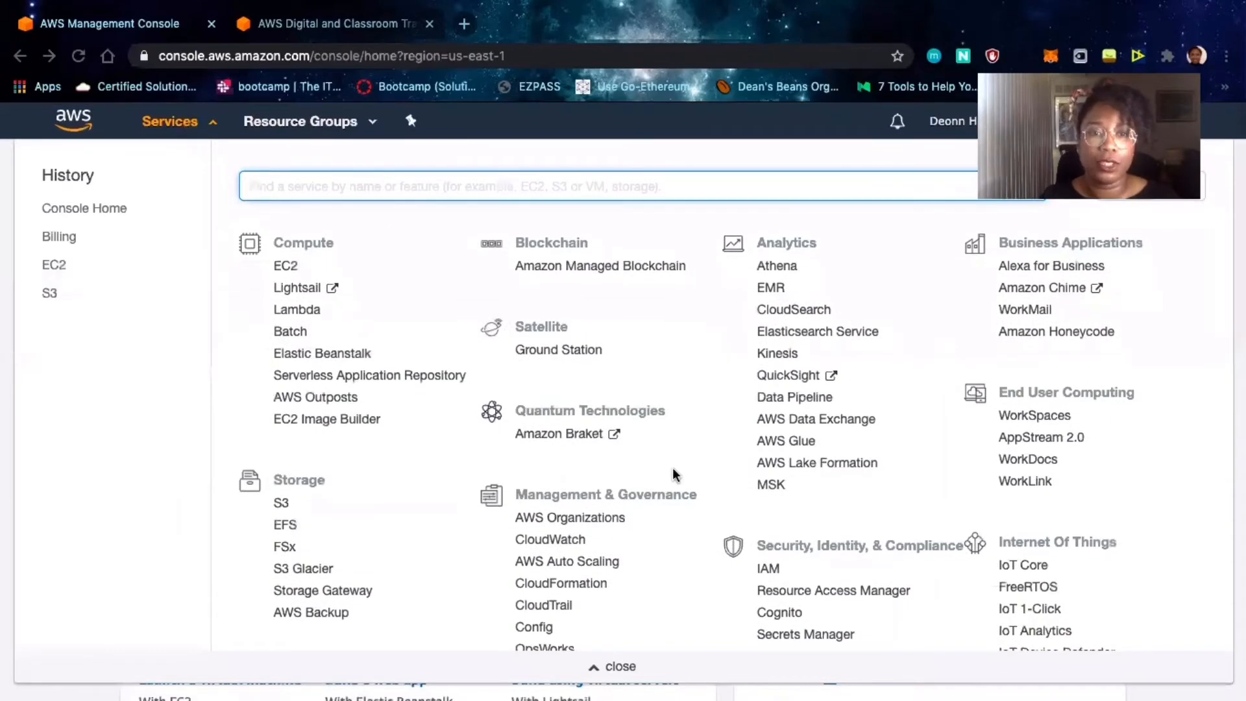
- Go to the EC2 service's instances list and start launching a new instance
click(292, 271)
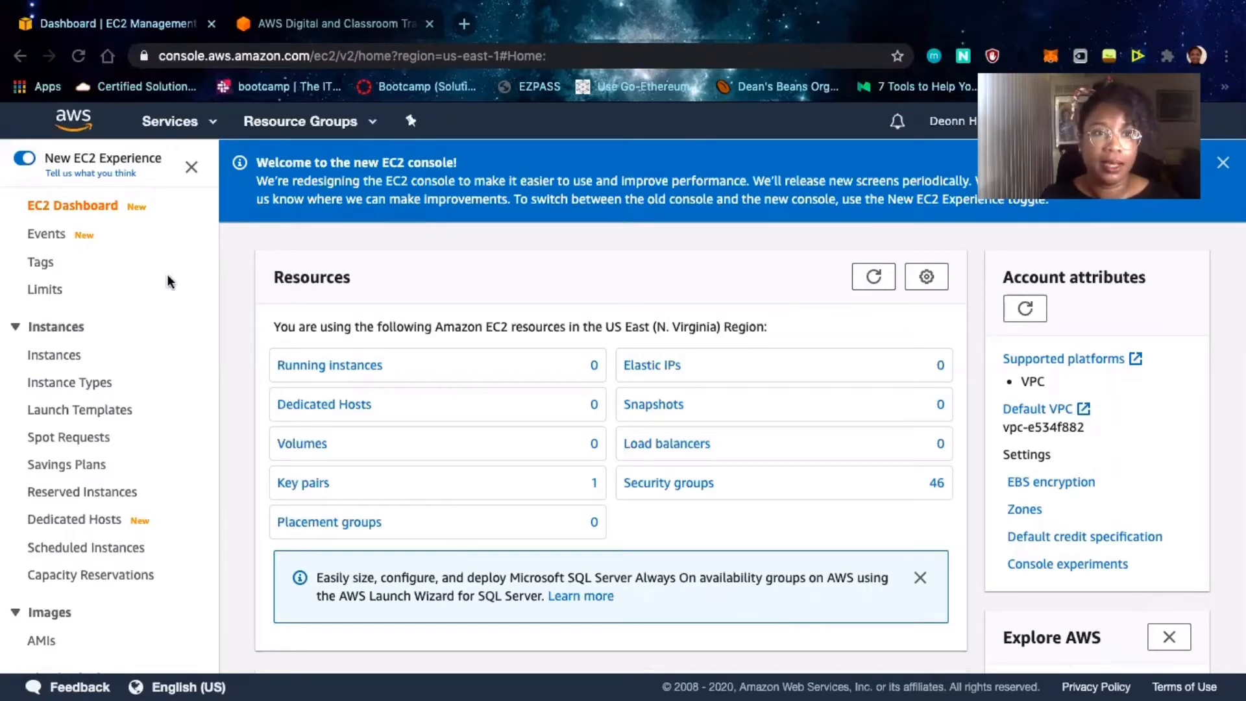
click(69, 357)
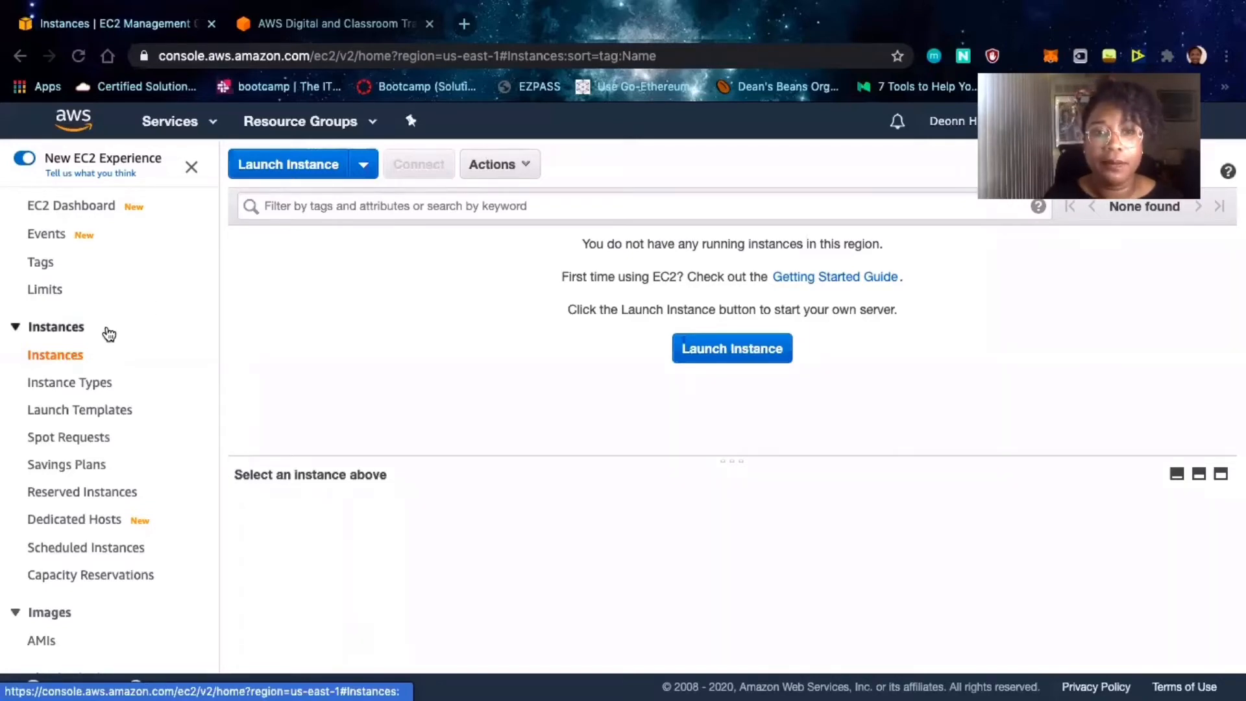
click(300, 168)
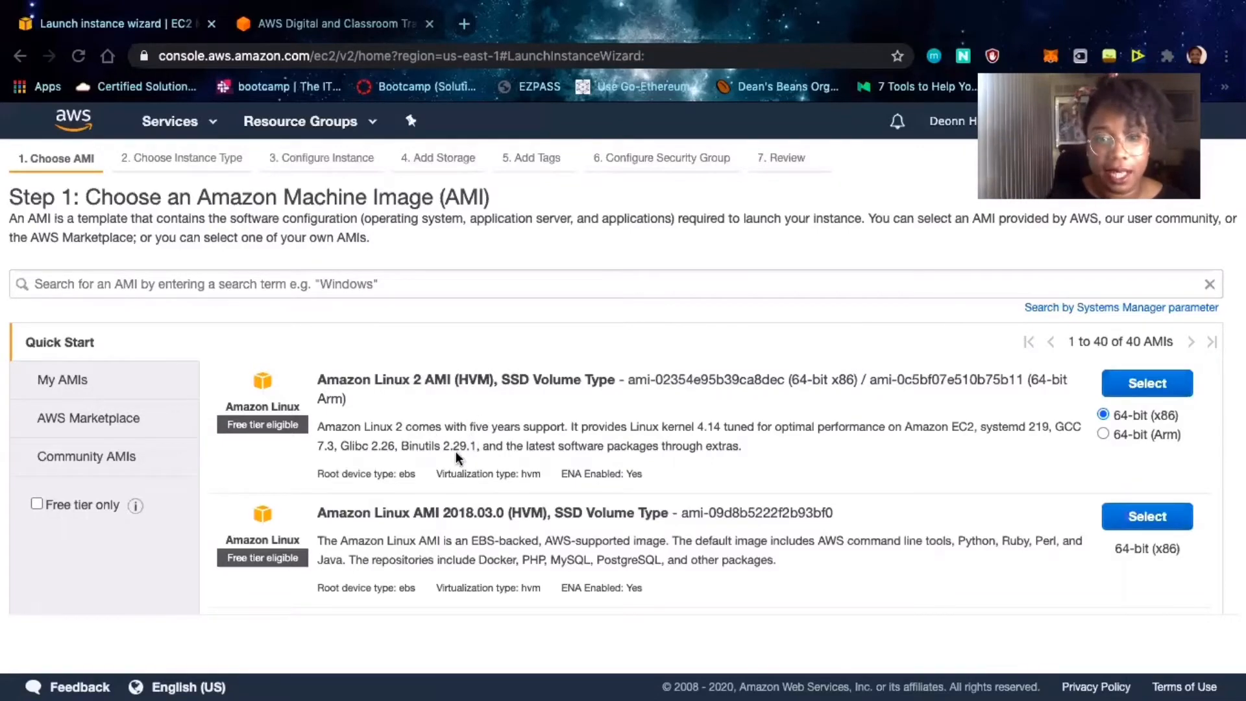
- Browse the quick-start machine images and select the 64-bit (x86) Amazon Linux 2 AMI (HVM), SSD Volume Type
scroll(441, 441, down, 5)
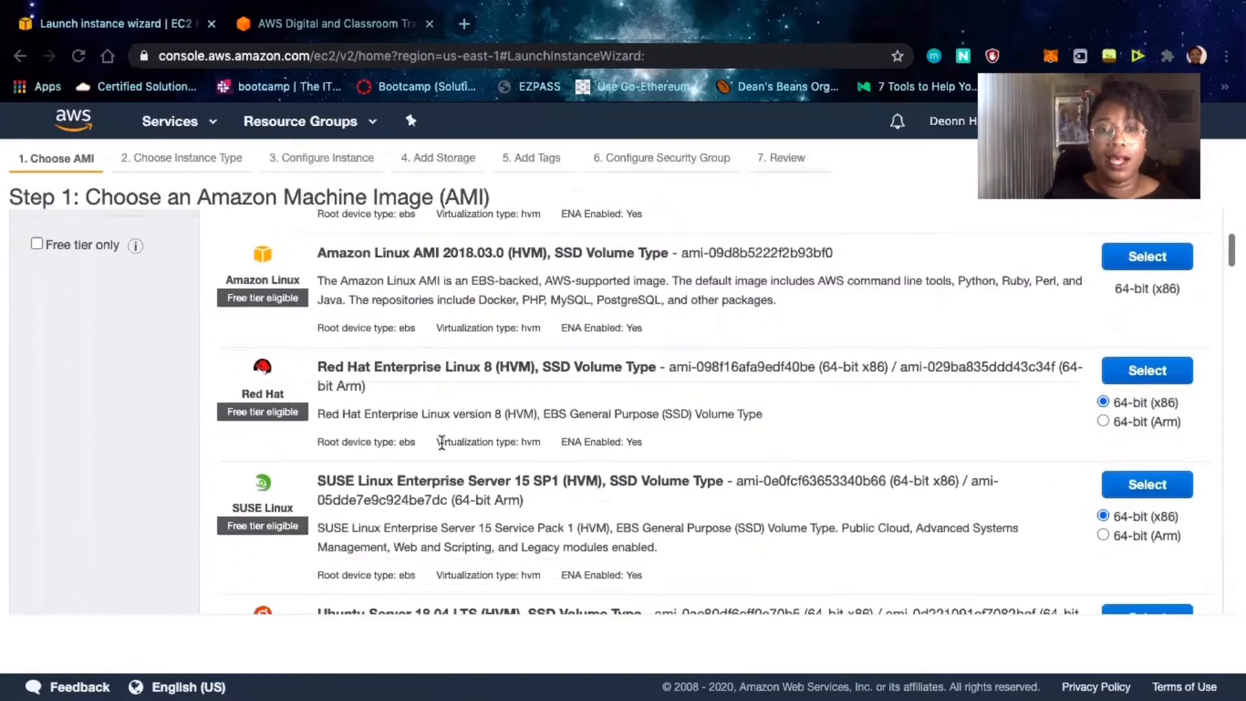
scroll(441, 441, down, 5)
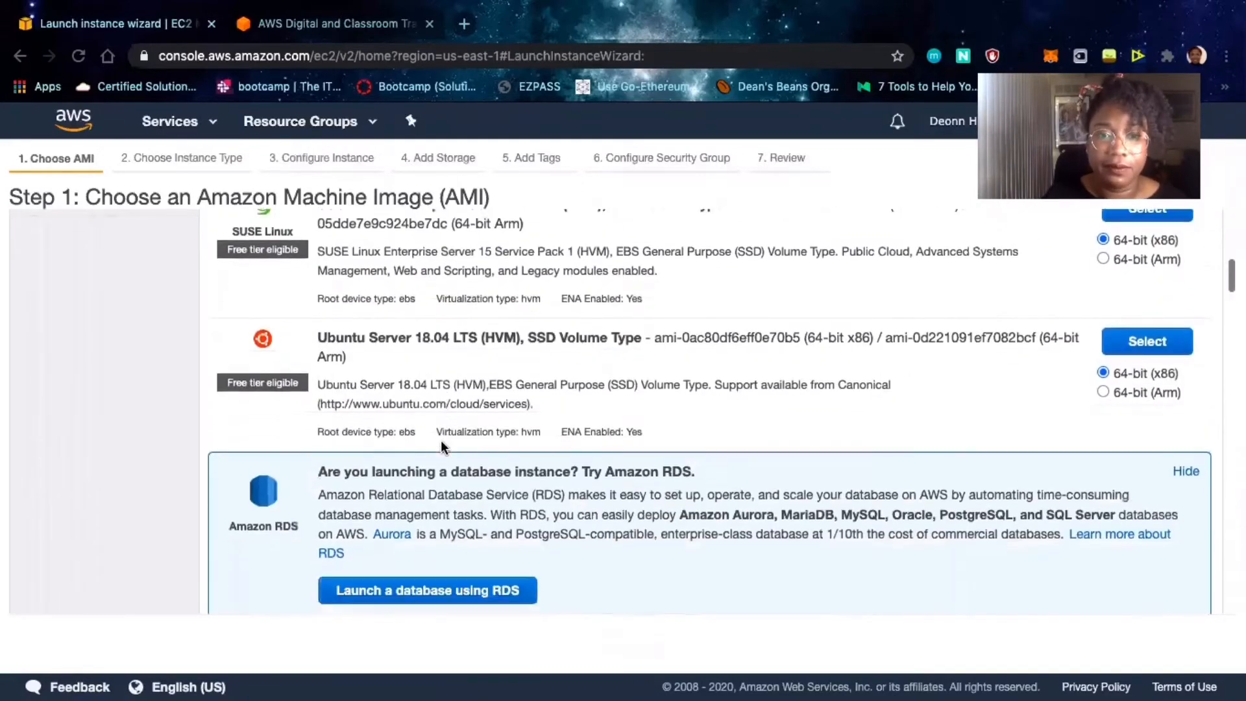
scroll(441, 443, down, 5)
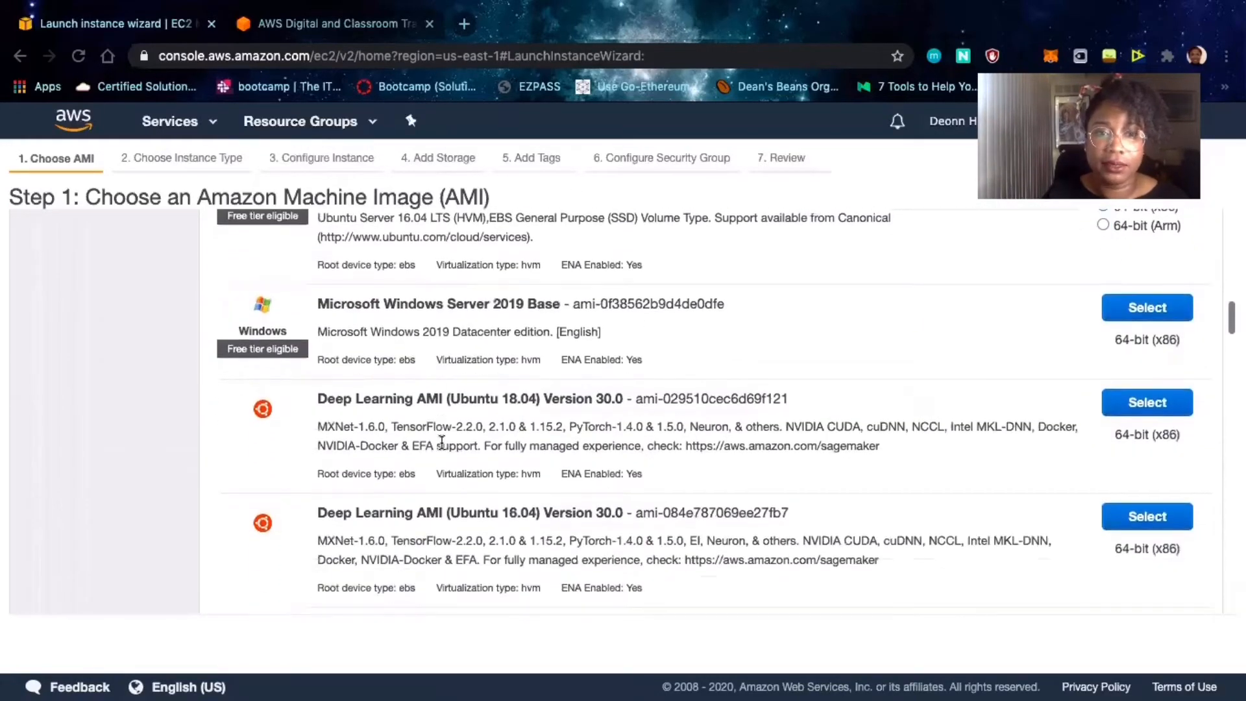
scroll(441, 442, down, 5)
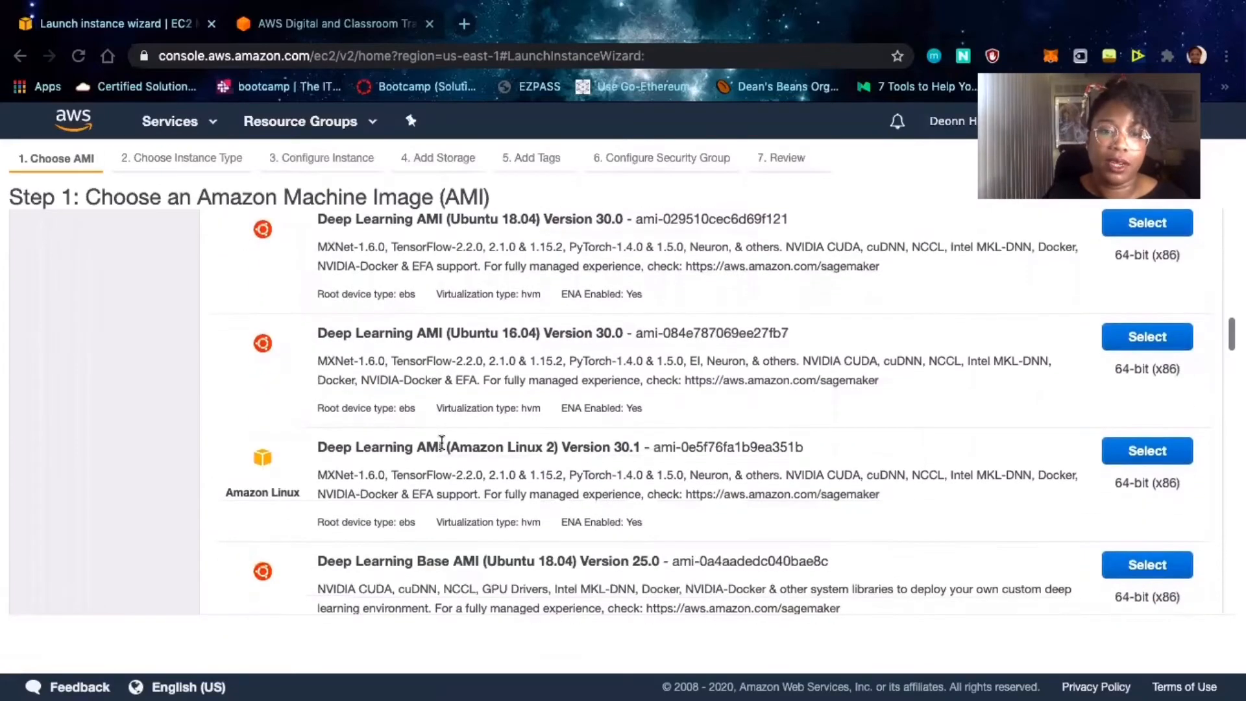
scroll(442, 442, up, 4)
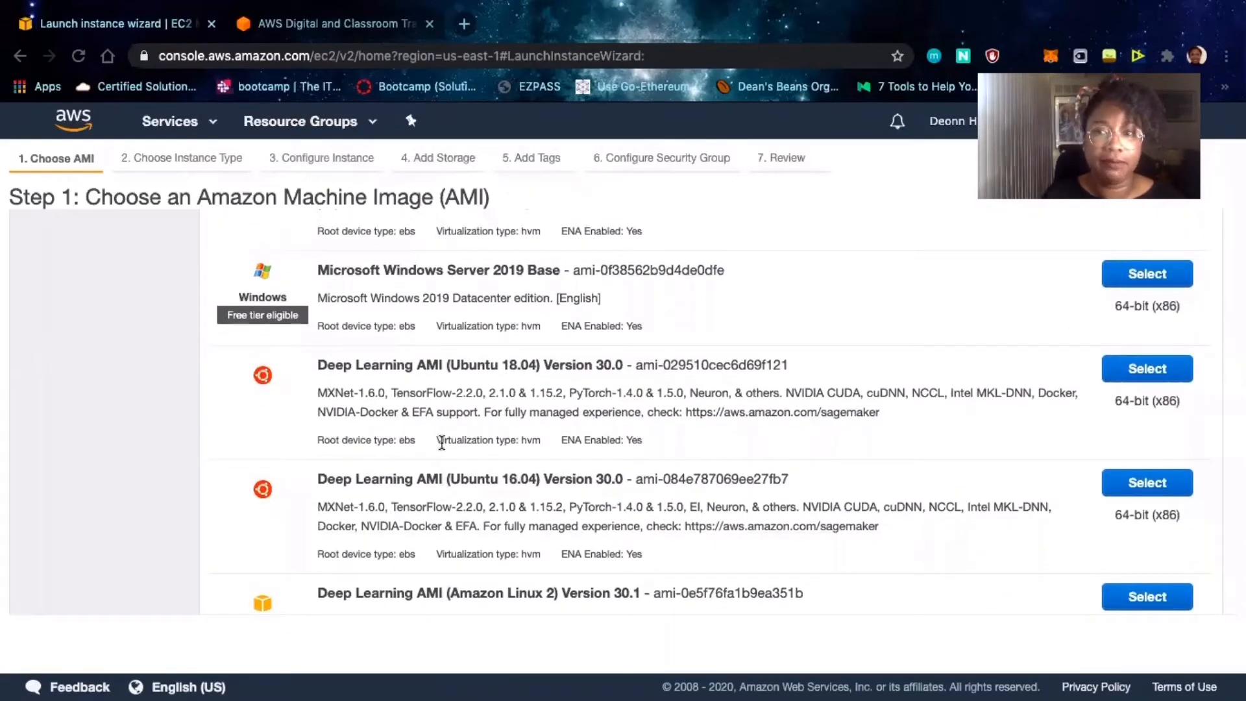
scroll(441, 443, down, 6)
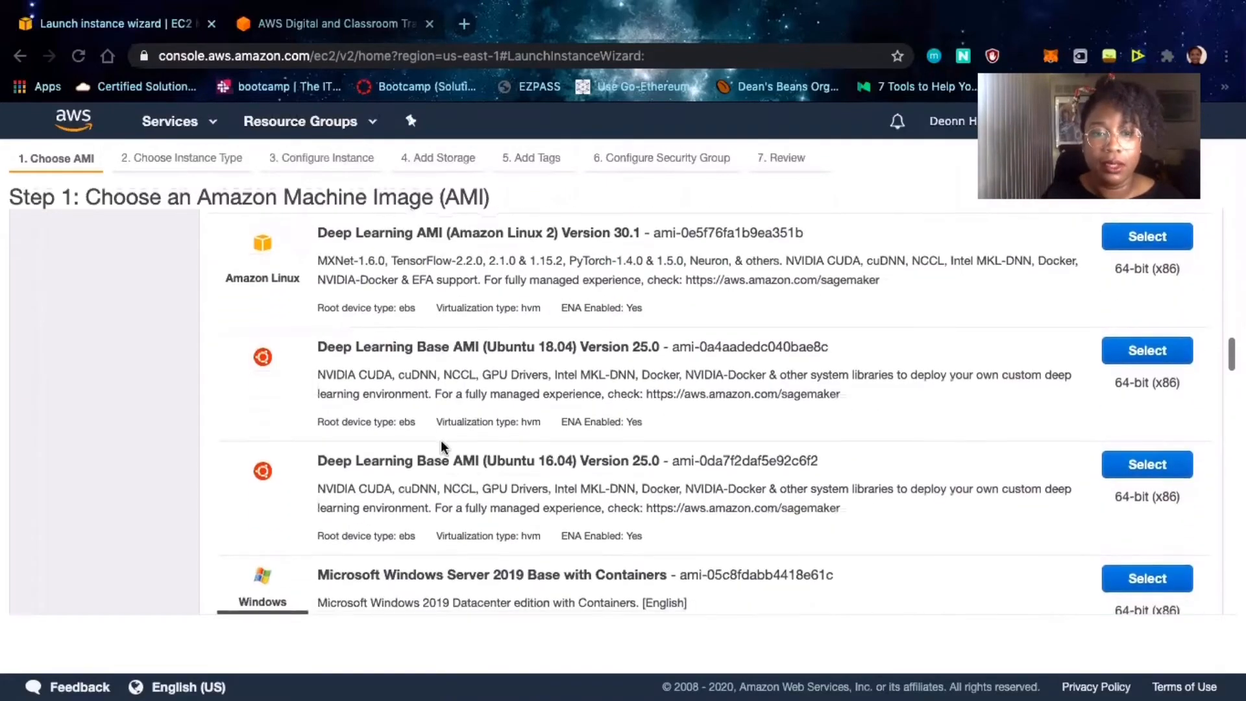
scroll(441, 446, up, 10)
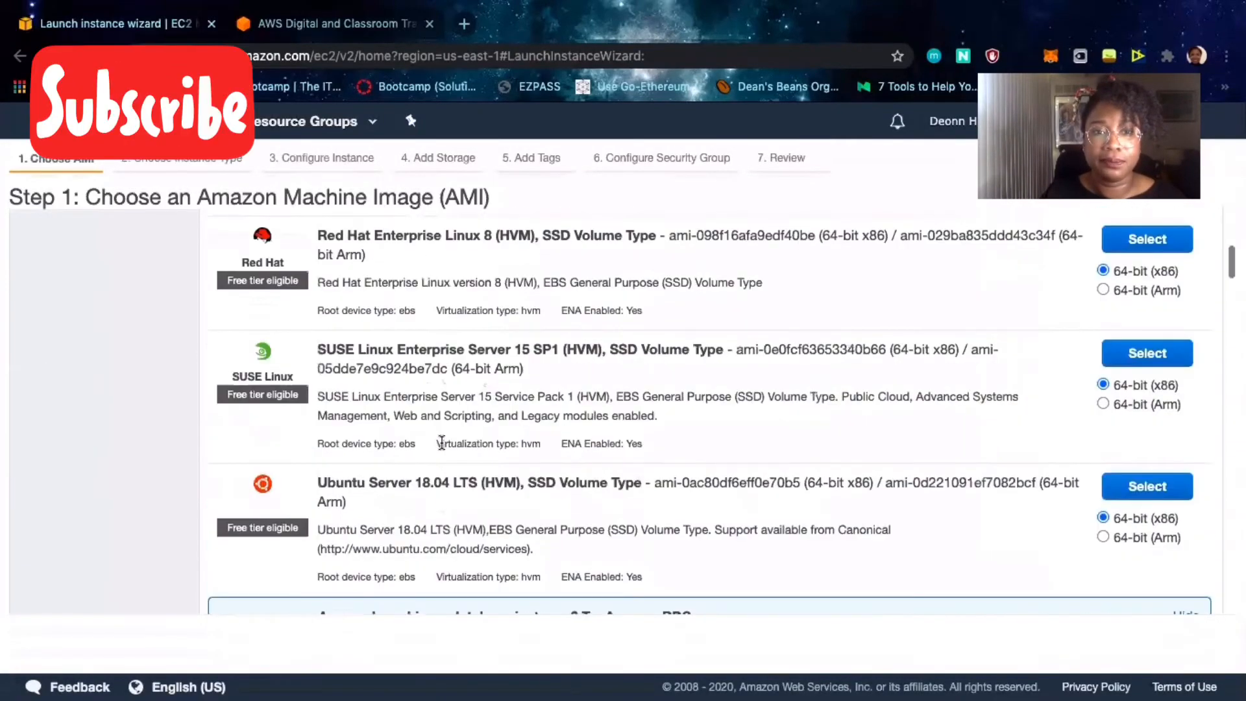
scroll(442, 443, up, 8)
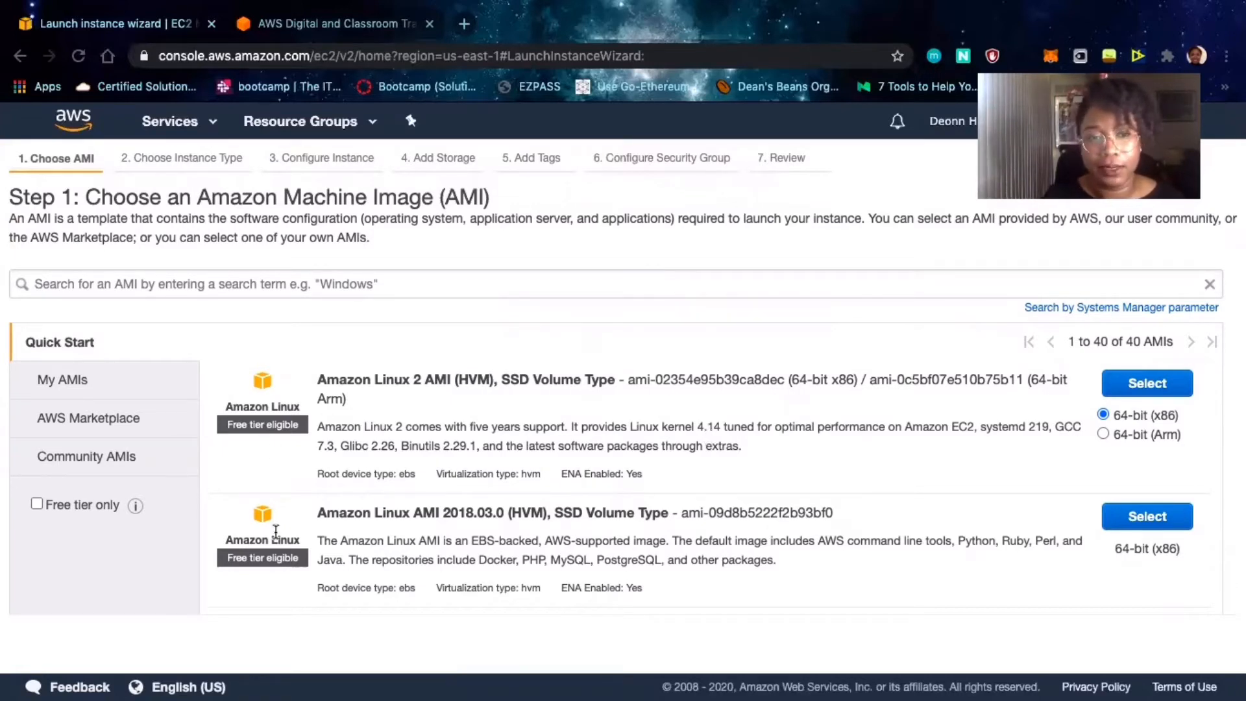
scroll(275, 531, down, 2)
scroll(275, 531, up, 2)
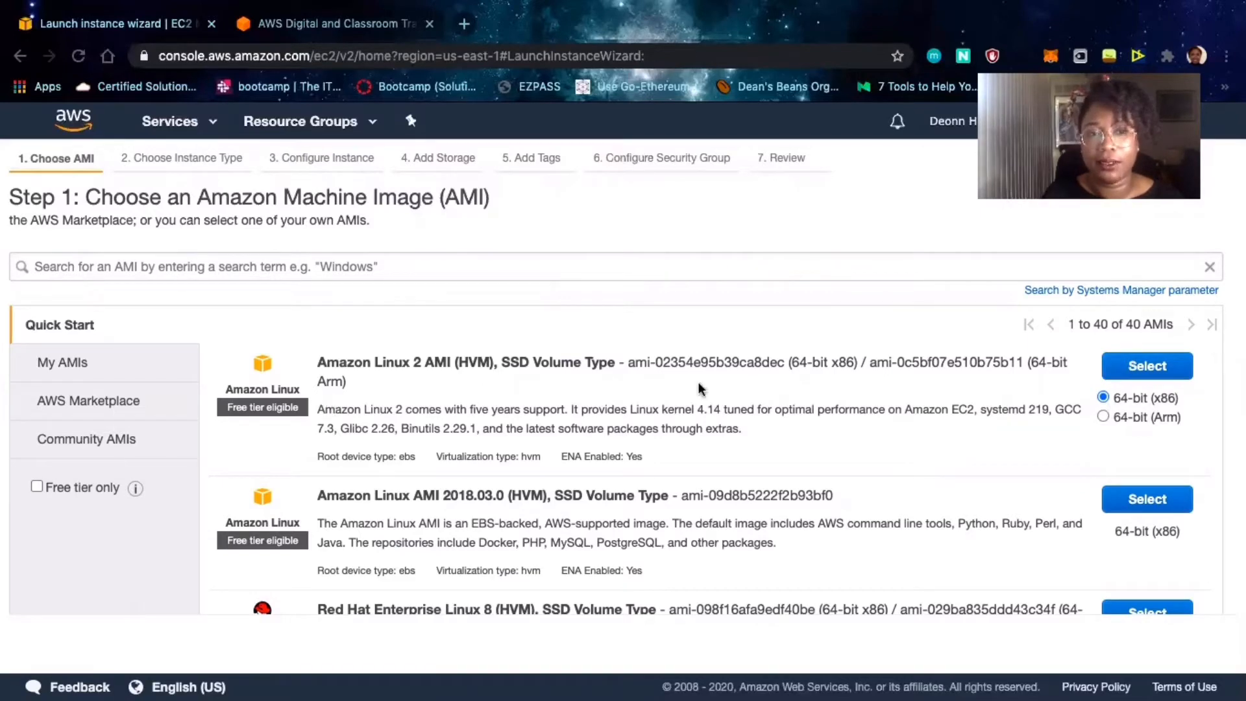
click(1168, 372)
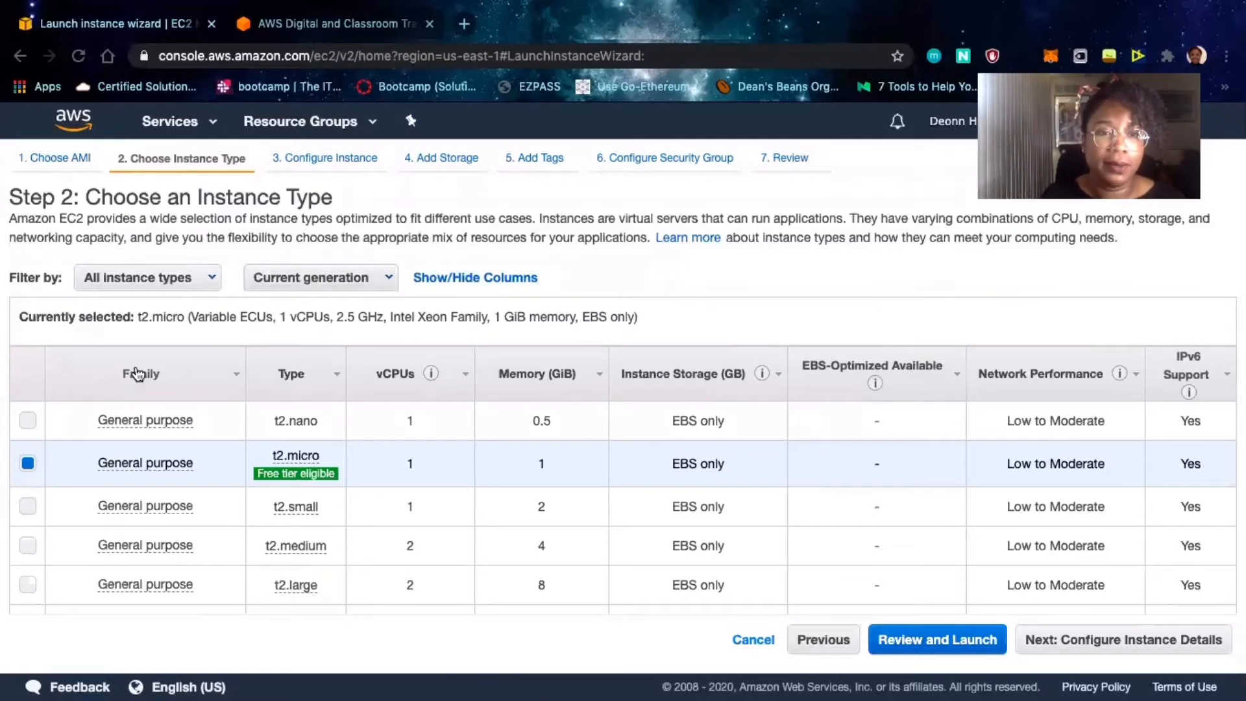
- Look through the instance types, keep the free-tier-eligible t2.micro and continue to the instance details
mouse_move(165, 499)
scroll(165, 498, down, 7)
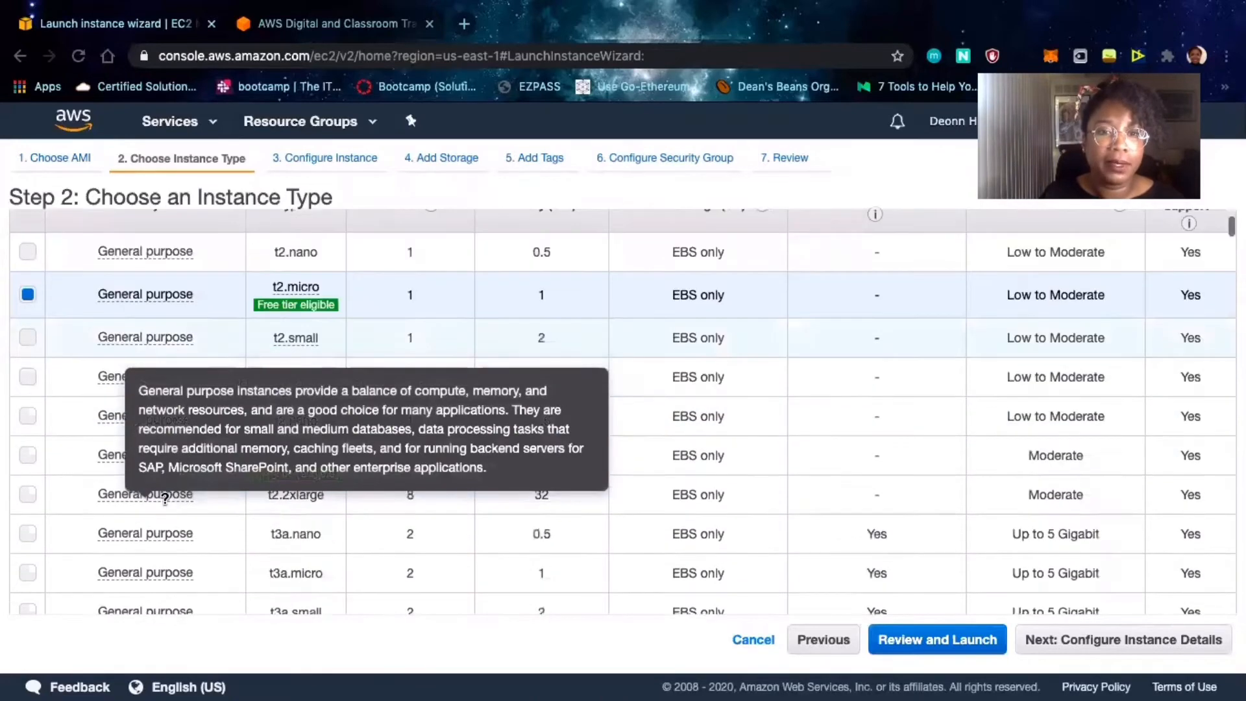
scroll(166, 497, down, 5)
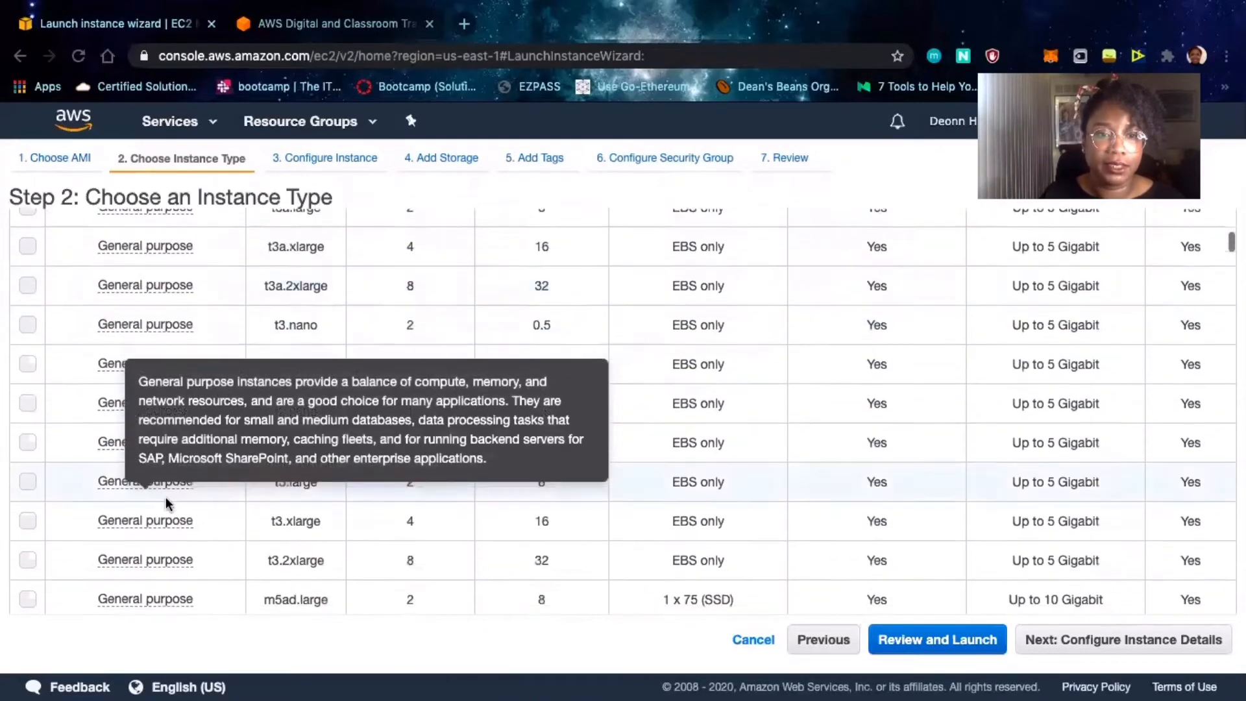
scroll(166, 496, up, 6)
scroll(165, 496, up, 5)
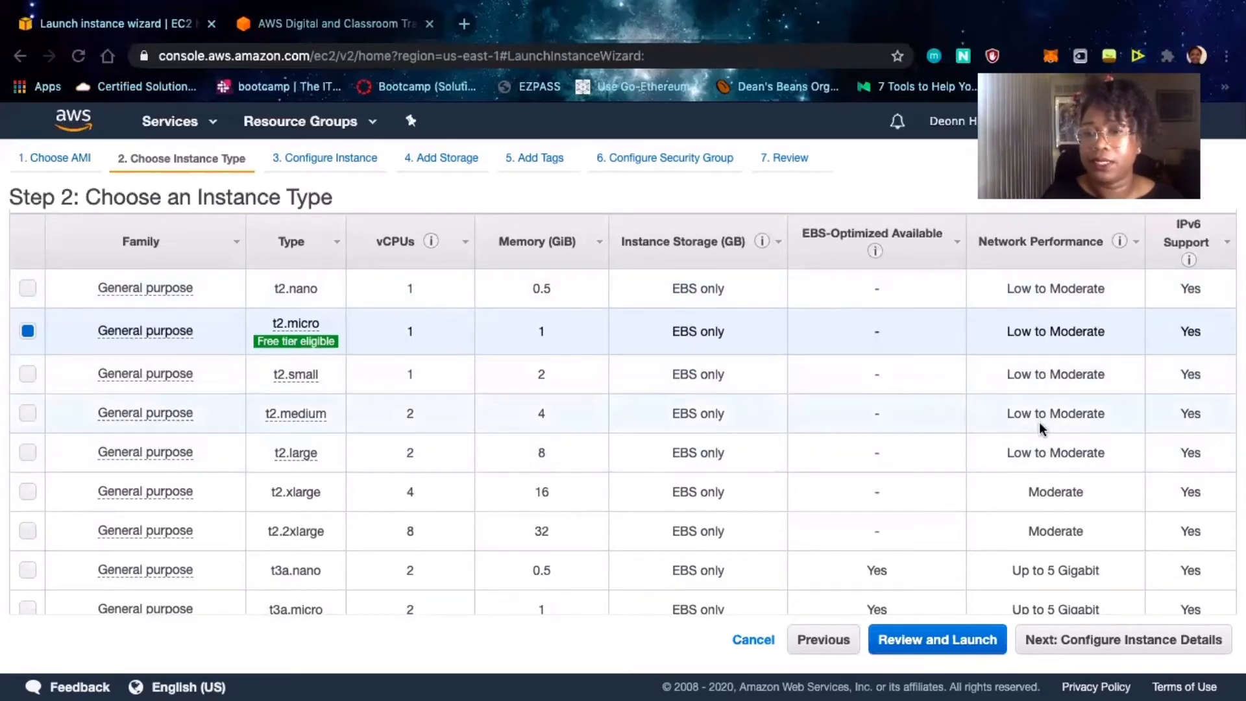
scroll(1039, 423, down, 2)
scroll(1039, 423, up, 3)
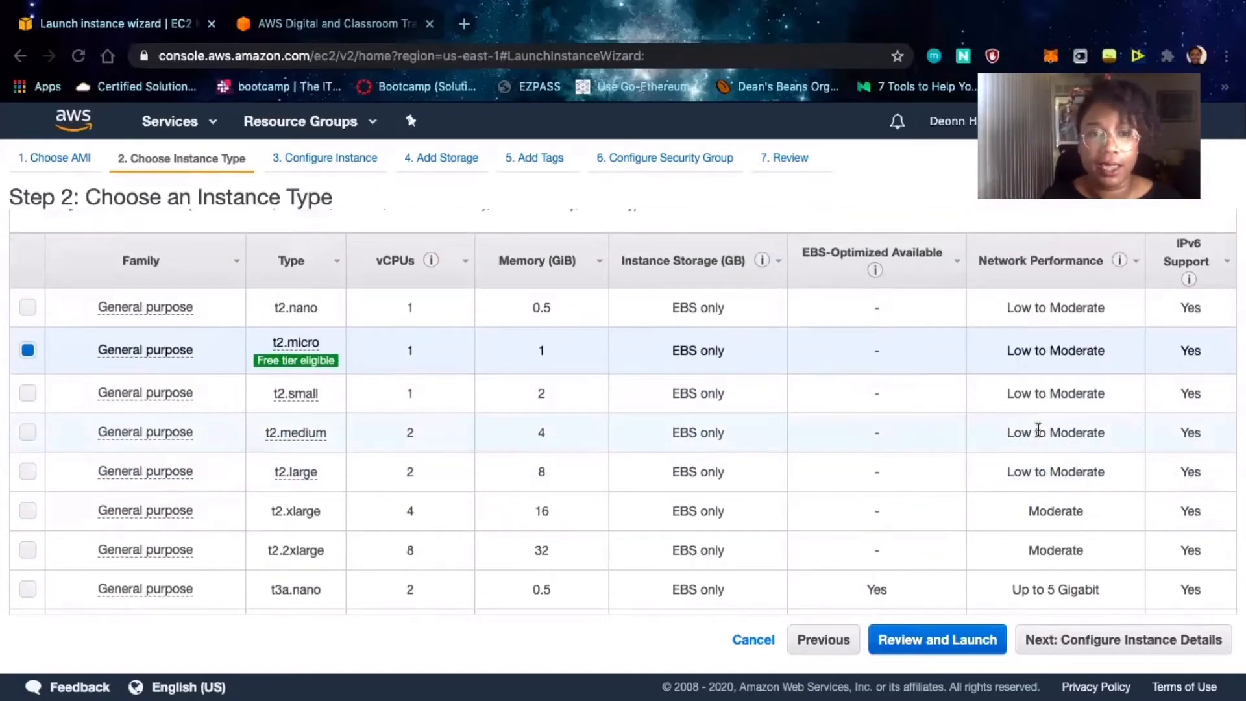
mouse_move(183, 430)
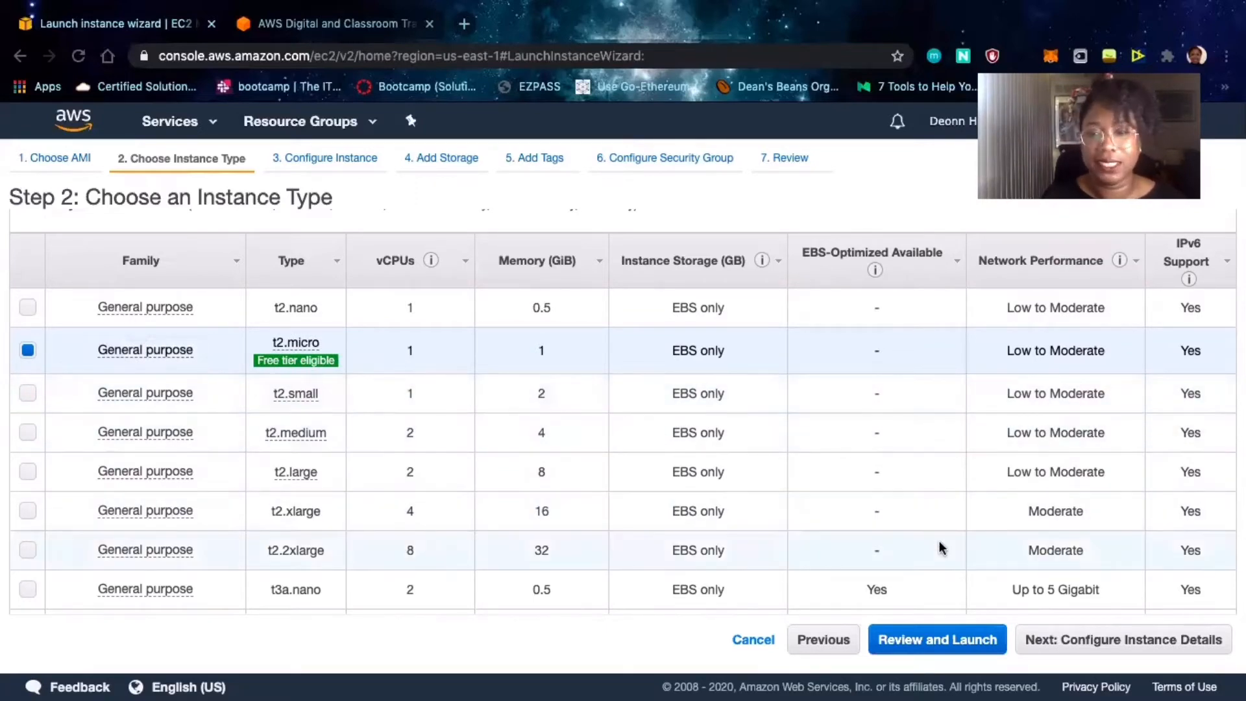
click(1074, 649)
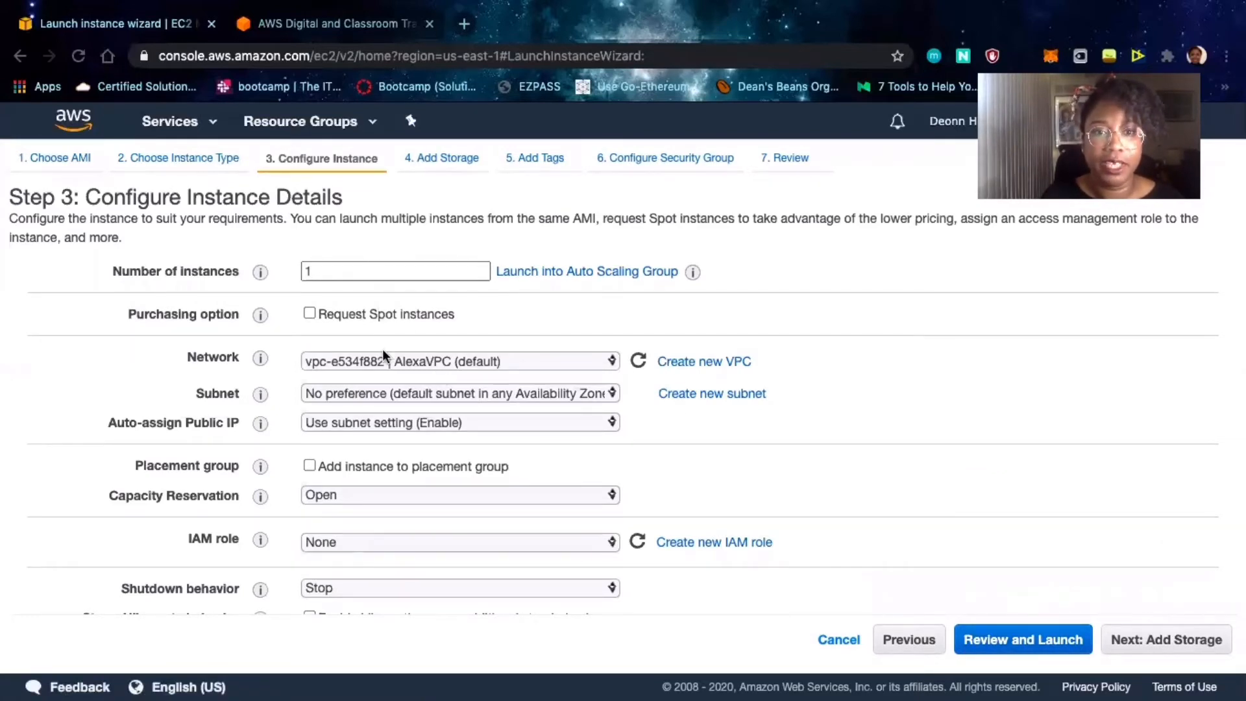
- Review the instance details down to the user data, keep the defaults and continue to the storage settings
scroll(384, 418, down, 10)
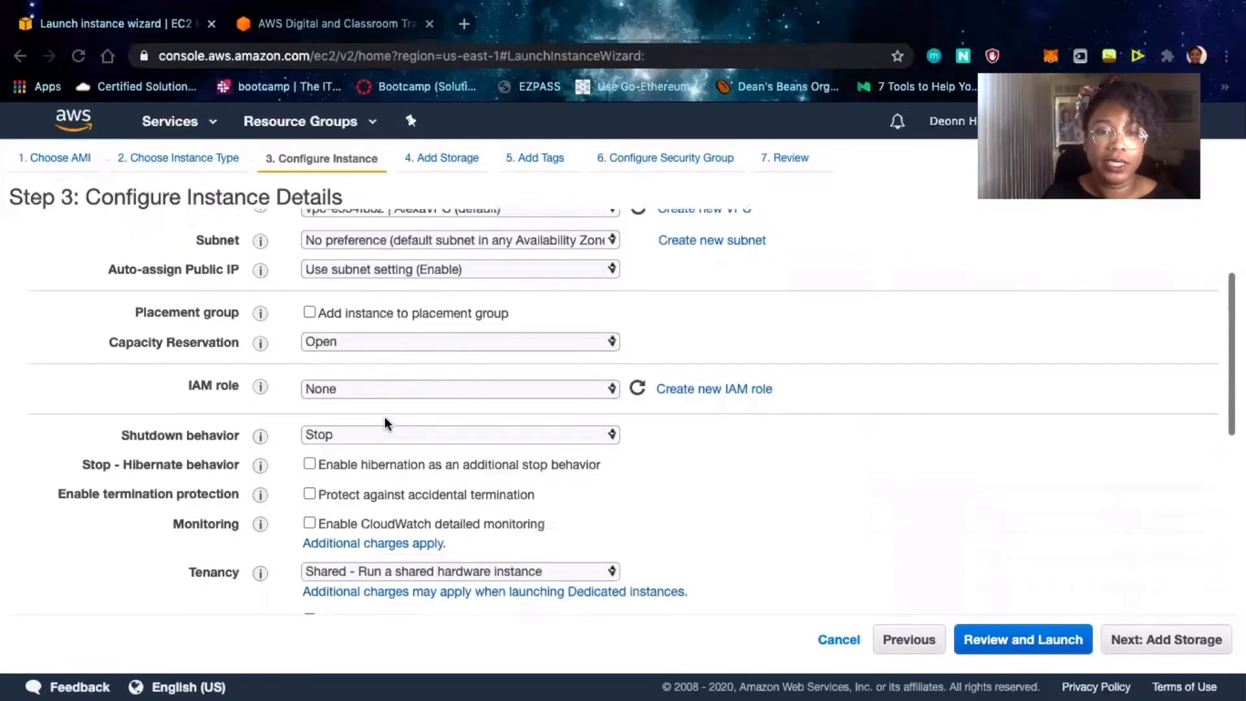
scroll(388, 425, down, 4)
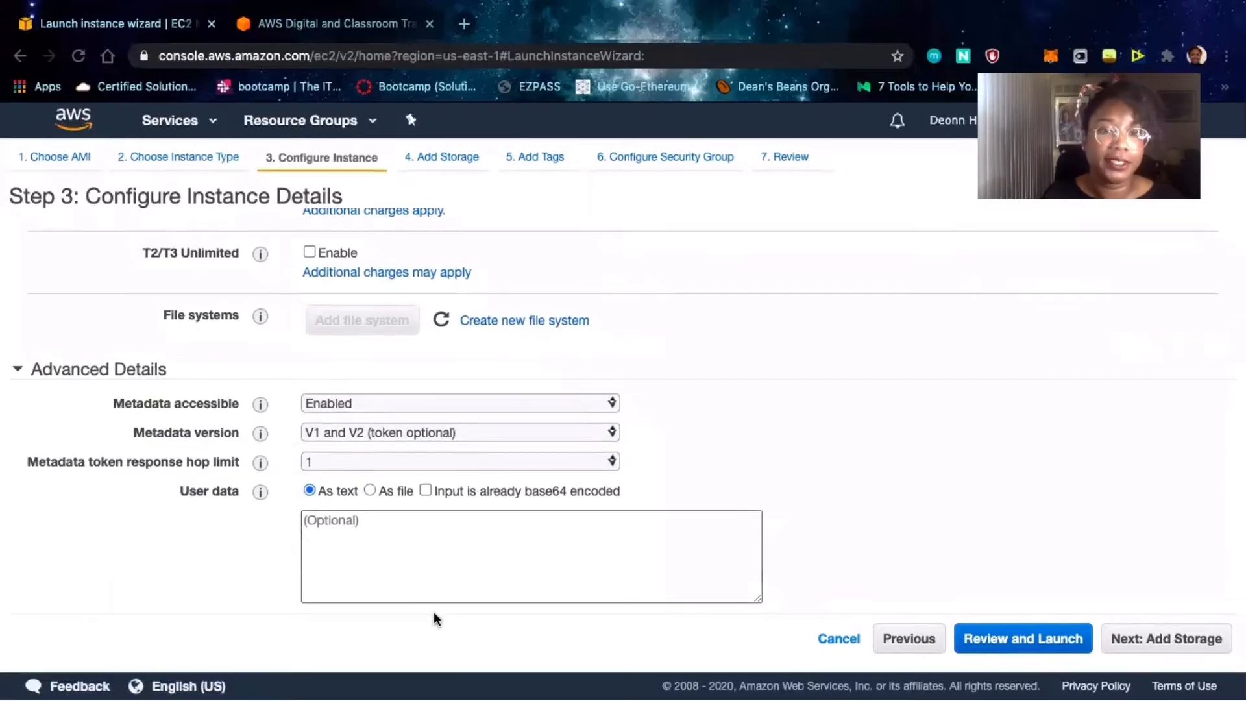
scroll(434, 617, up, 15)
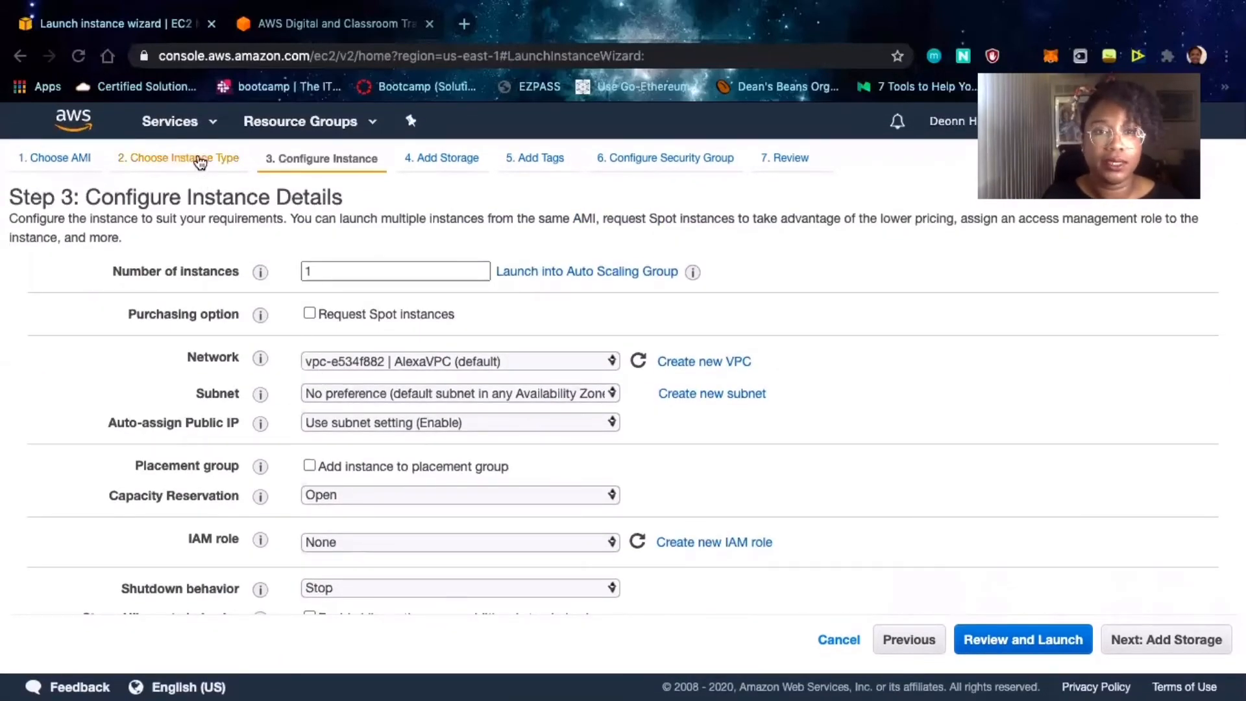
click(409, 164)
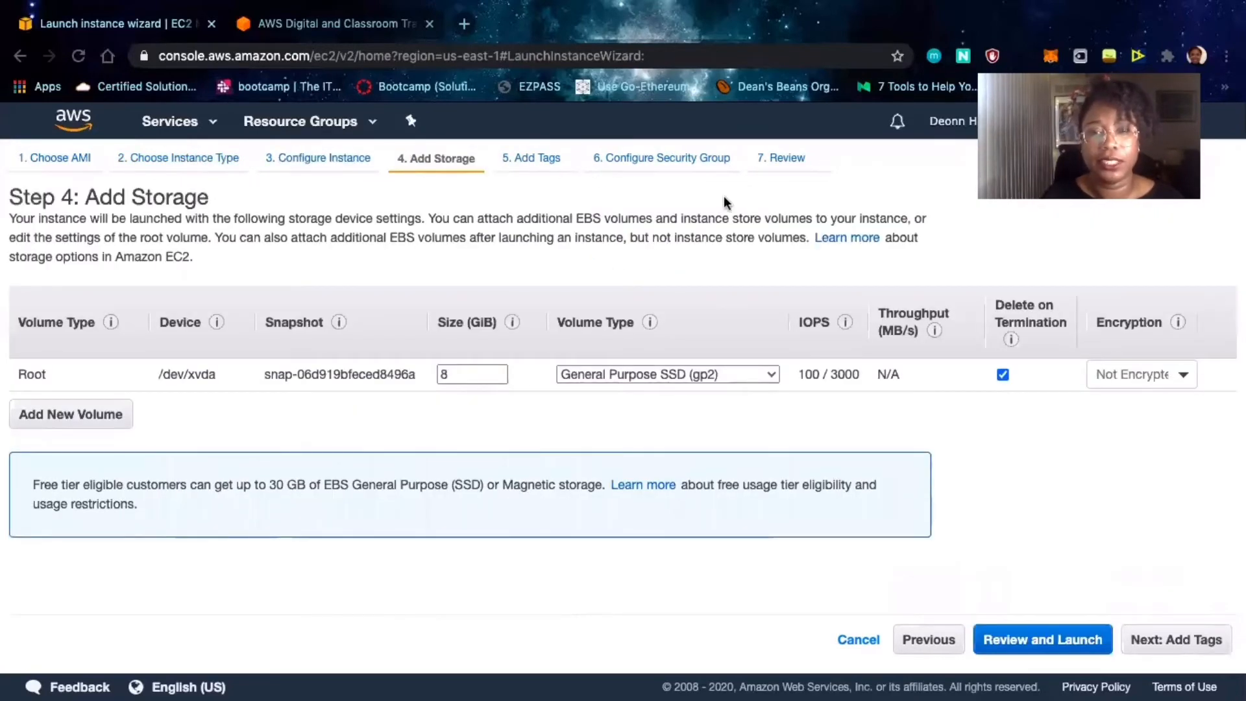
- Keep the default storage, tags and new security group with its SSH rule, and review the instance launch summary
click(525, 167)
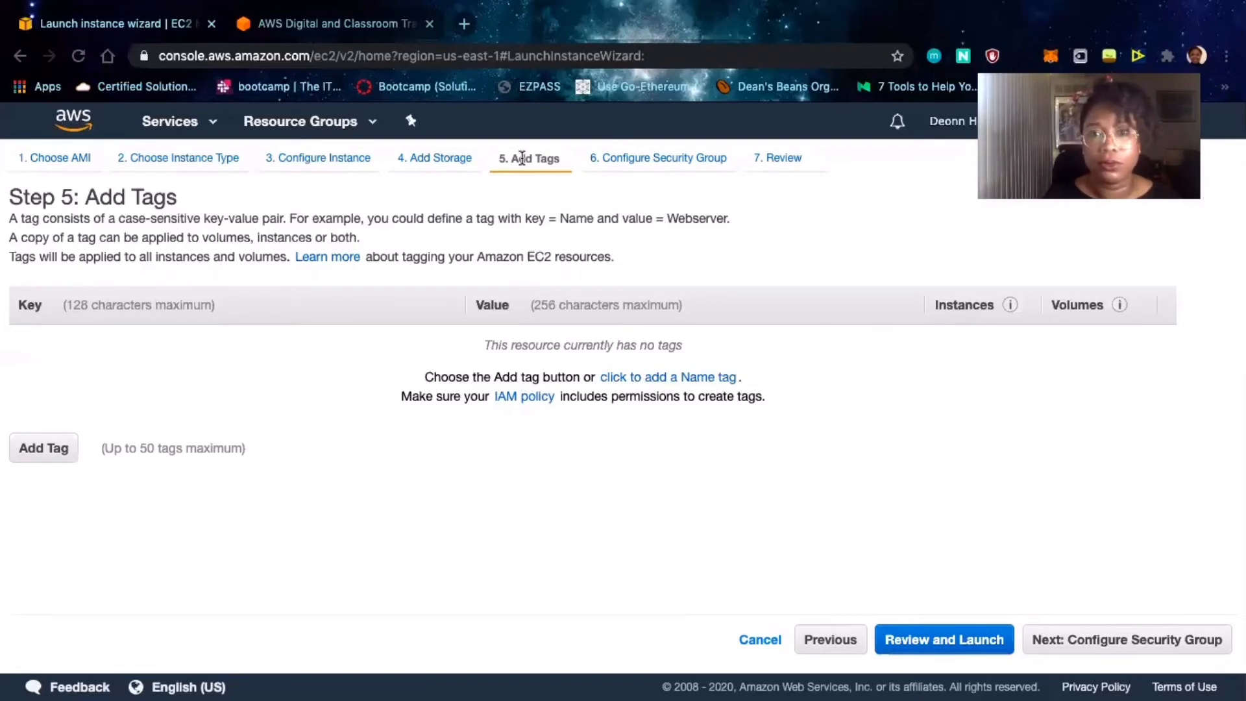
click(635, 158)
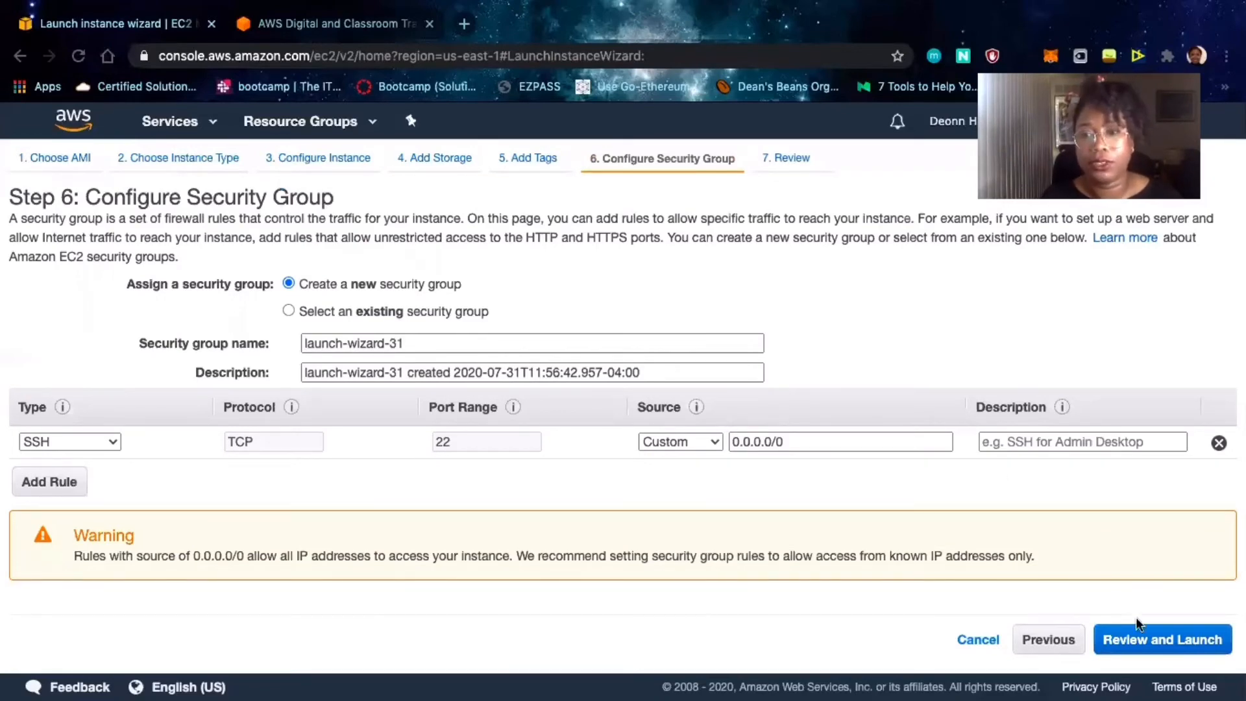
click(1139, 637)
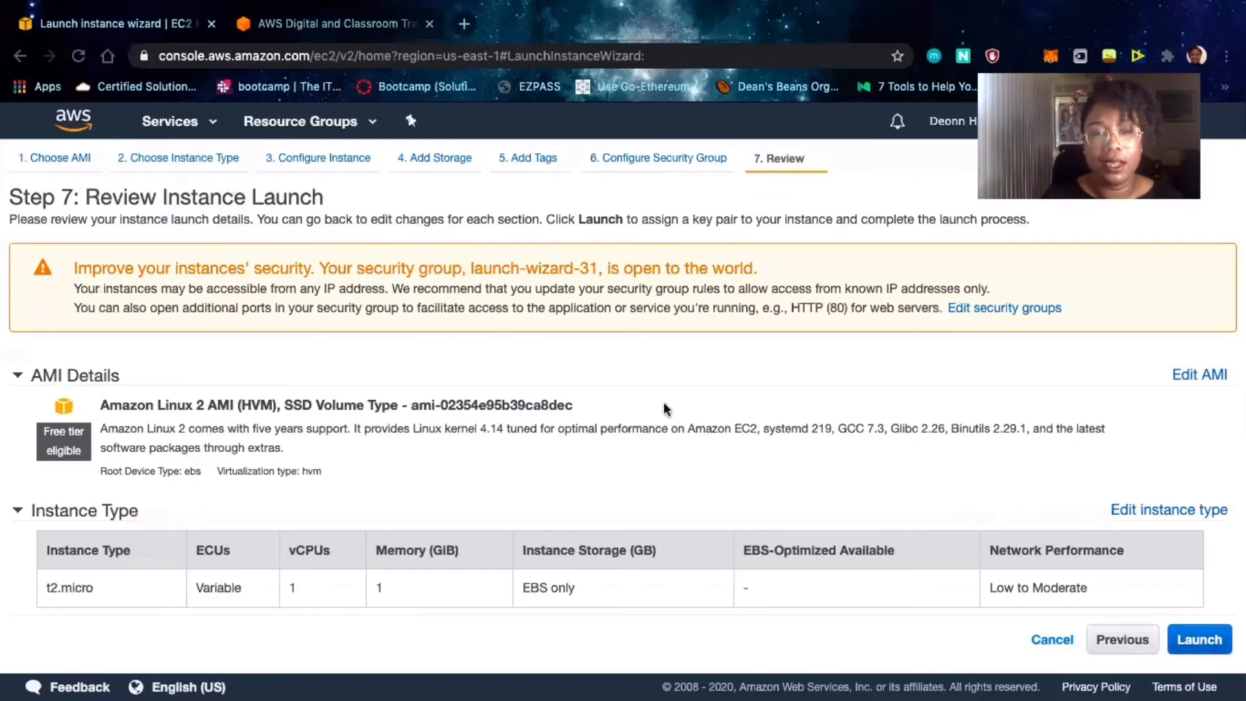
scroll(605, 414, down, 5)
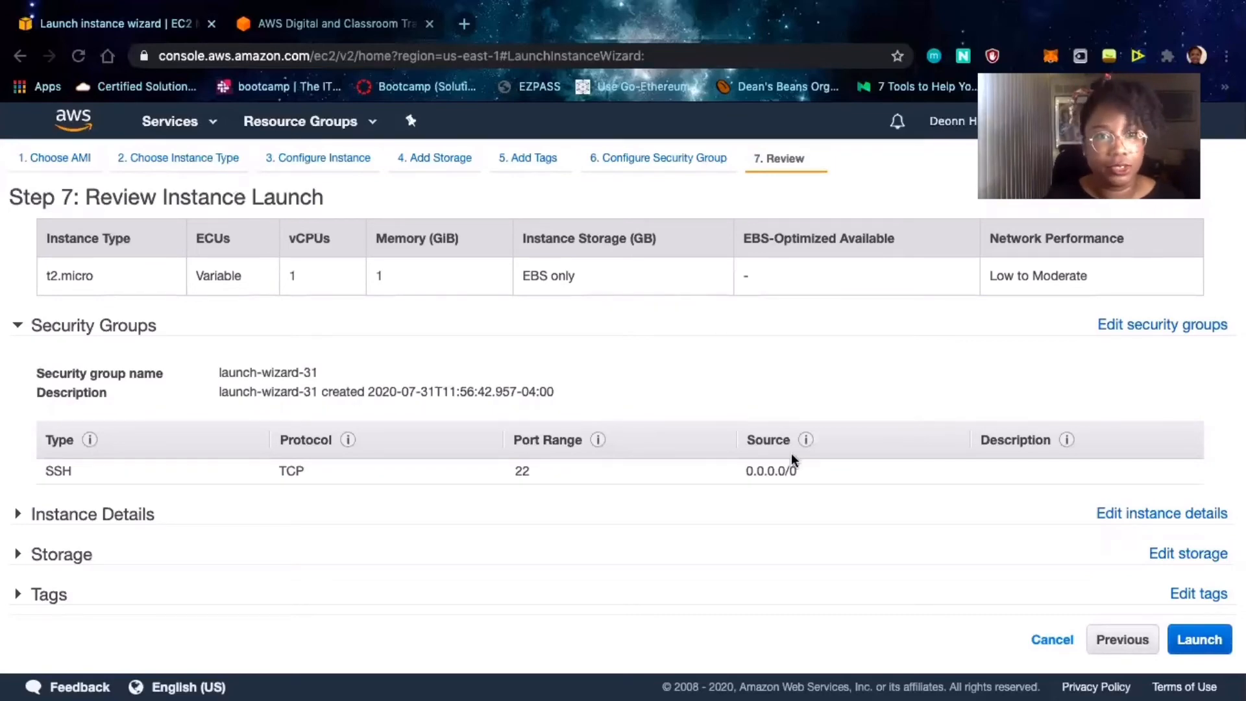
- Launch the instance with the existing key pair lex, acknowledging access to its private key file
click(1201, 641)
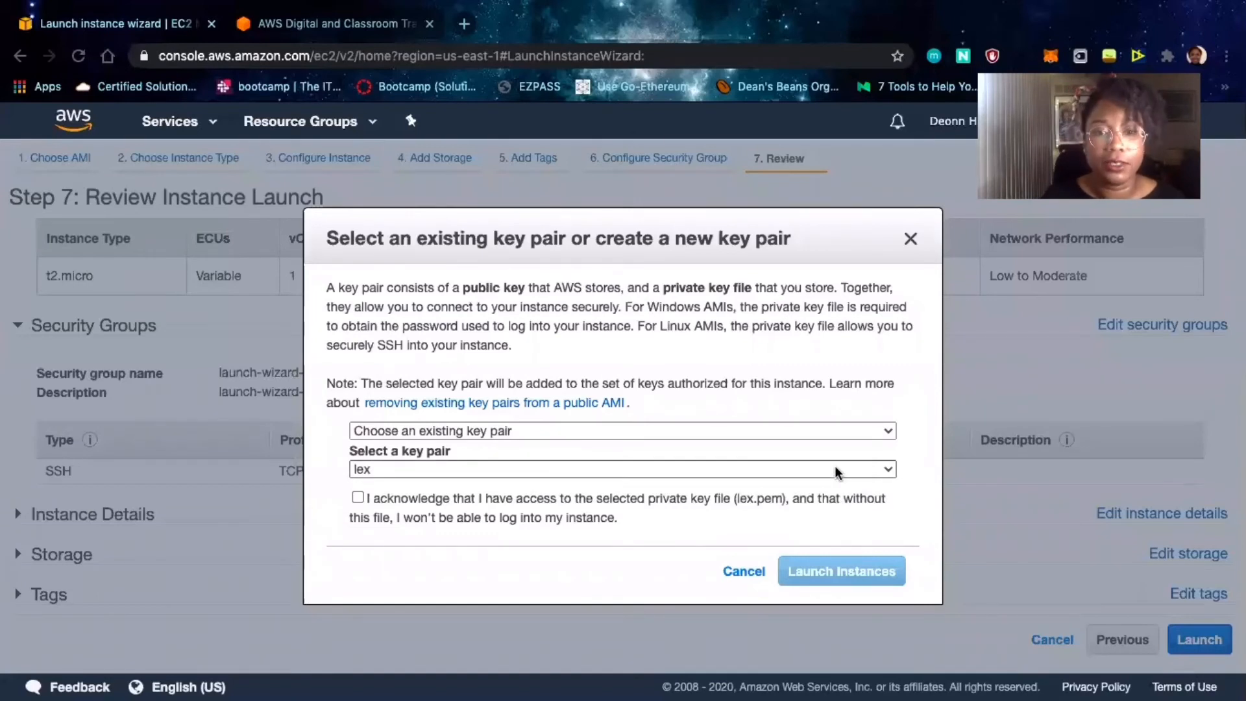
click(356, 497)
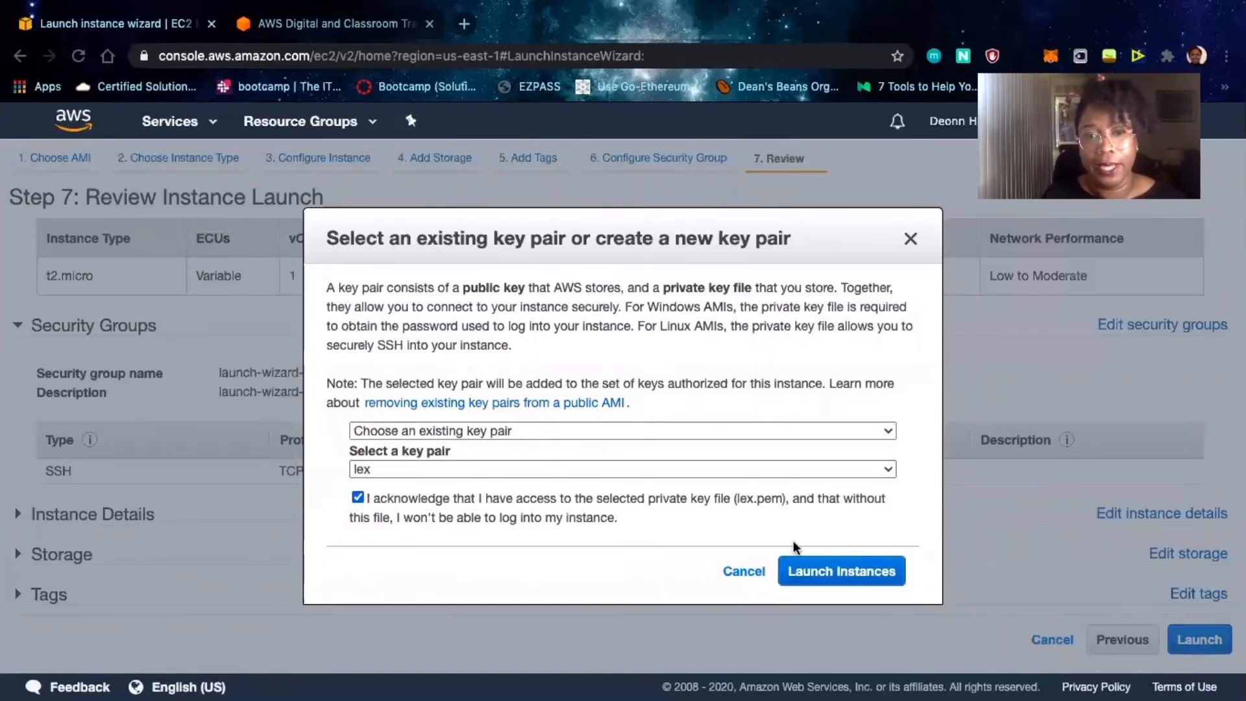
click(857, 572)
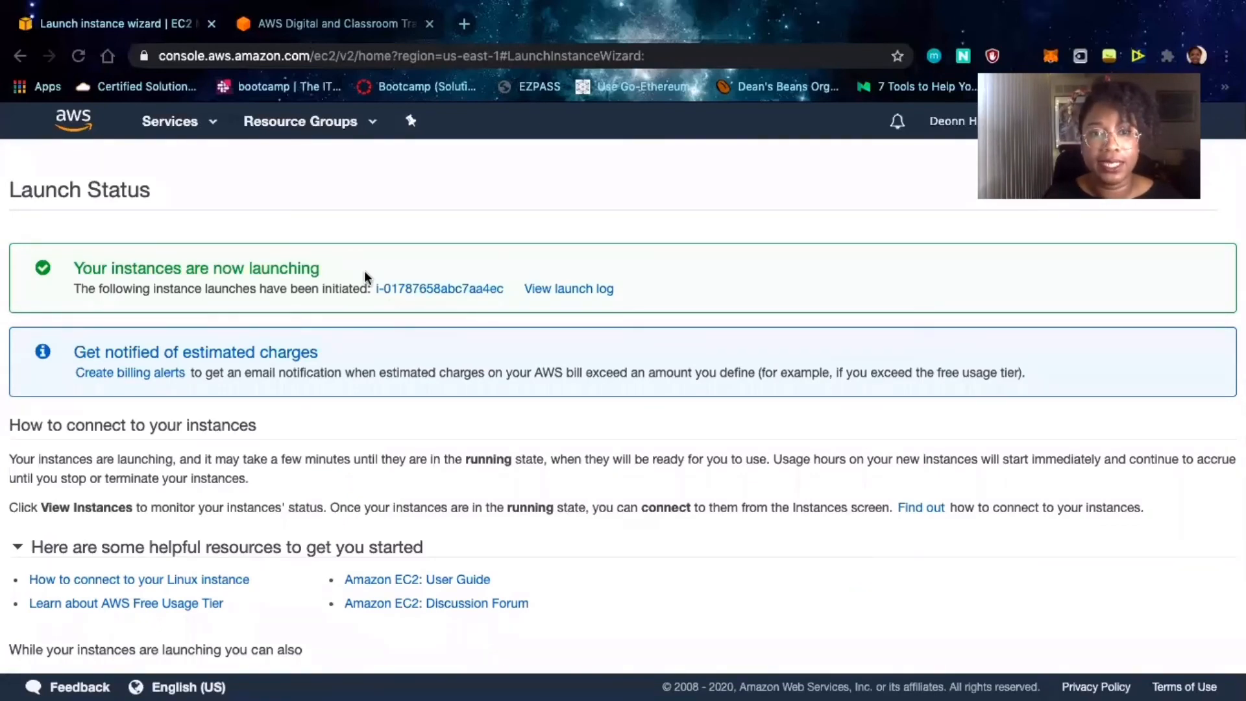
- Open the newly launched instance in the instances list and name it My First VM
click(423, 292)
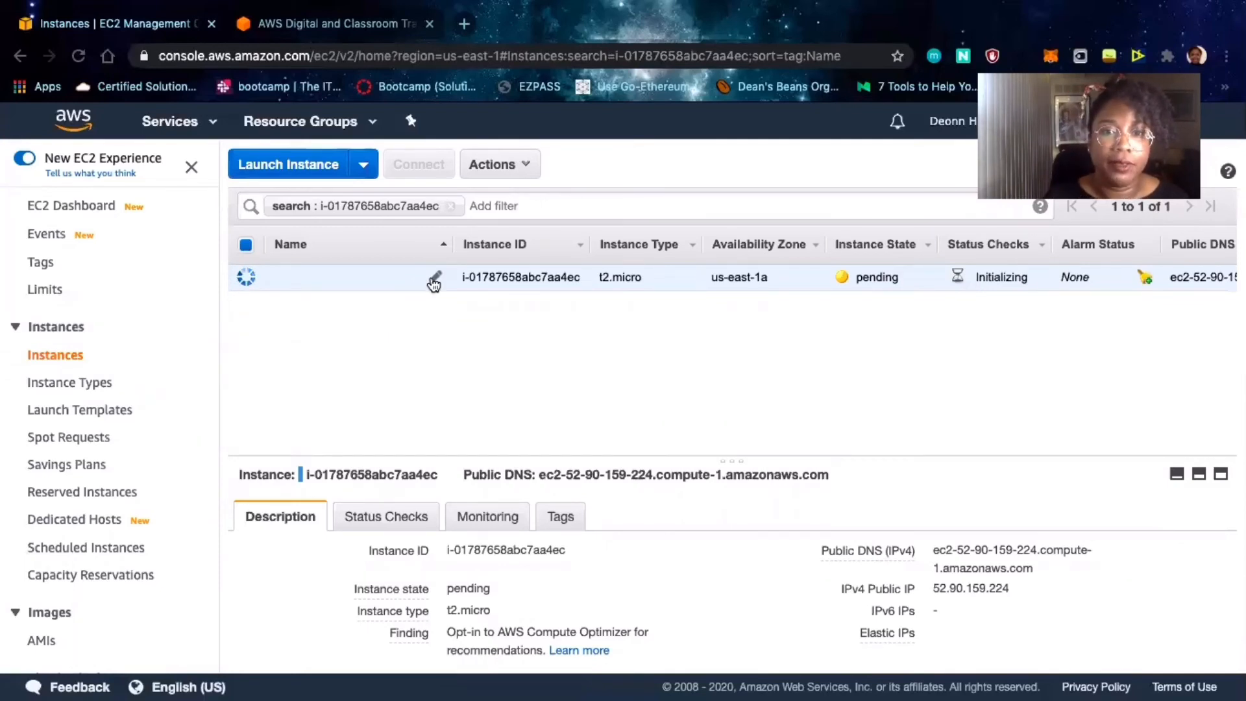
click(433, 281)
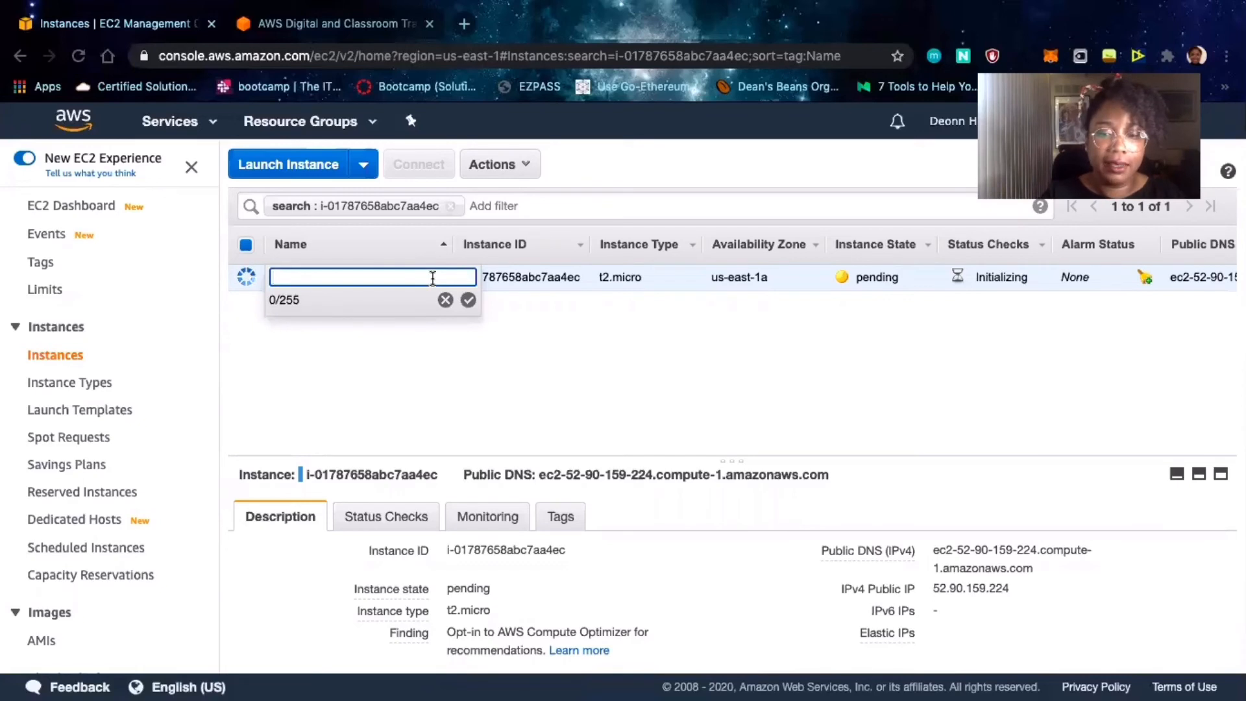
text(My First)
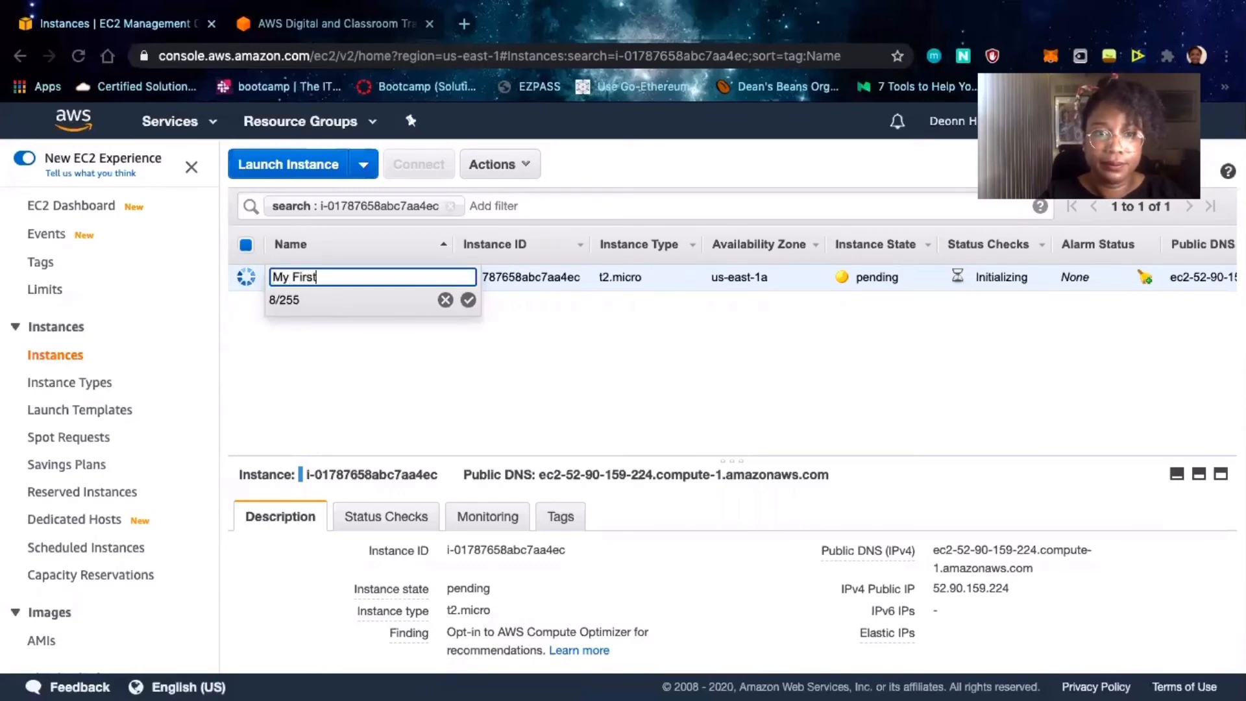
text( VM)
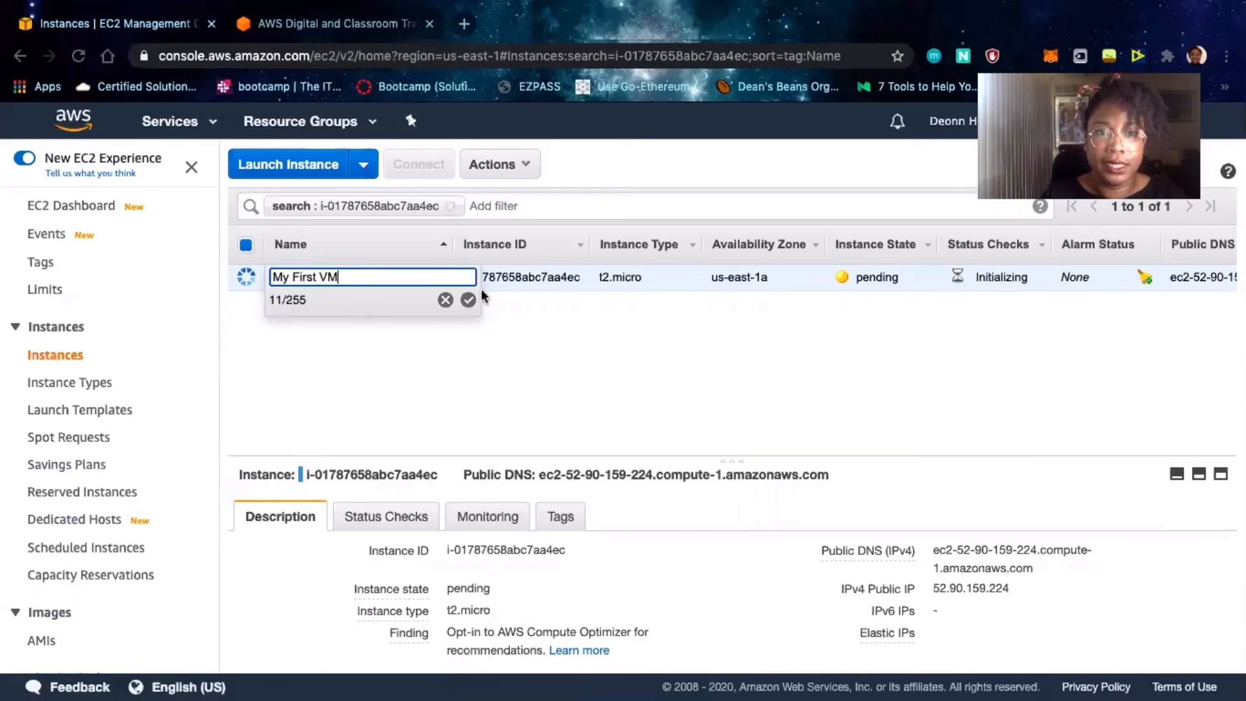
click(468, 300)
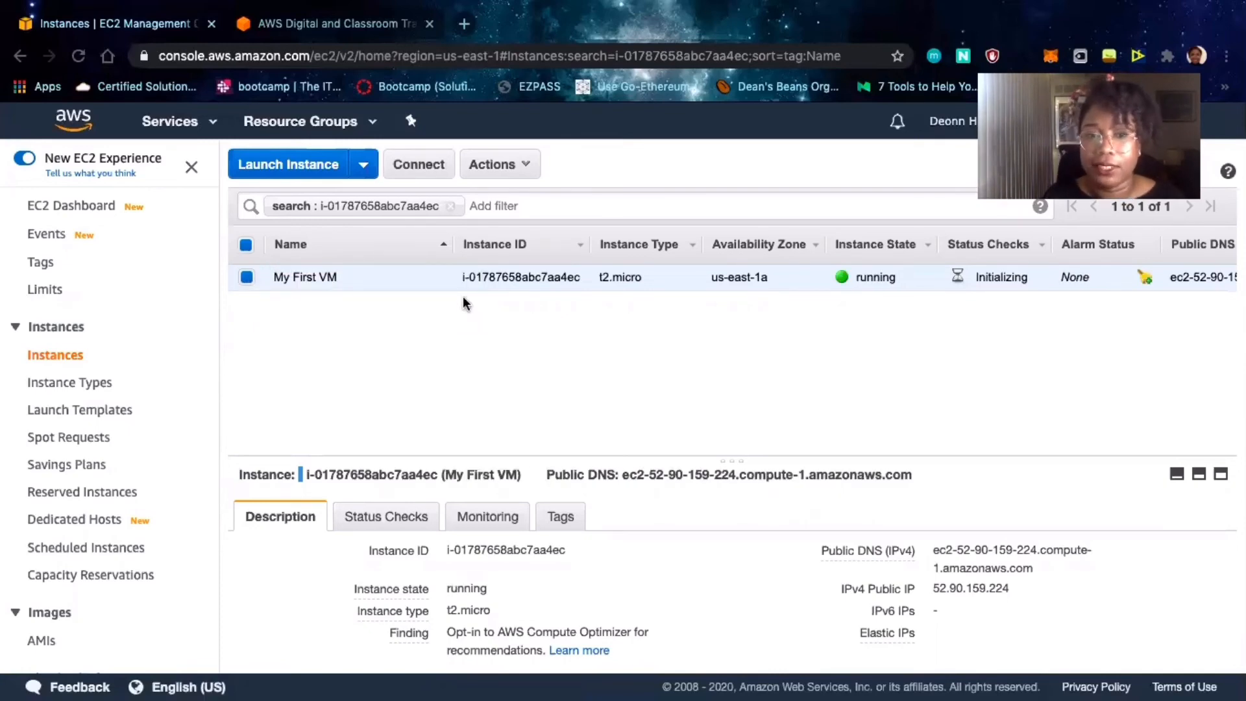
- Enlarge the details area of My First VM and look through its full description
scroll(582, 494, down, 5)
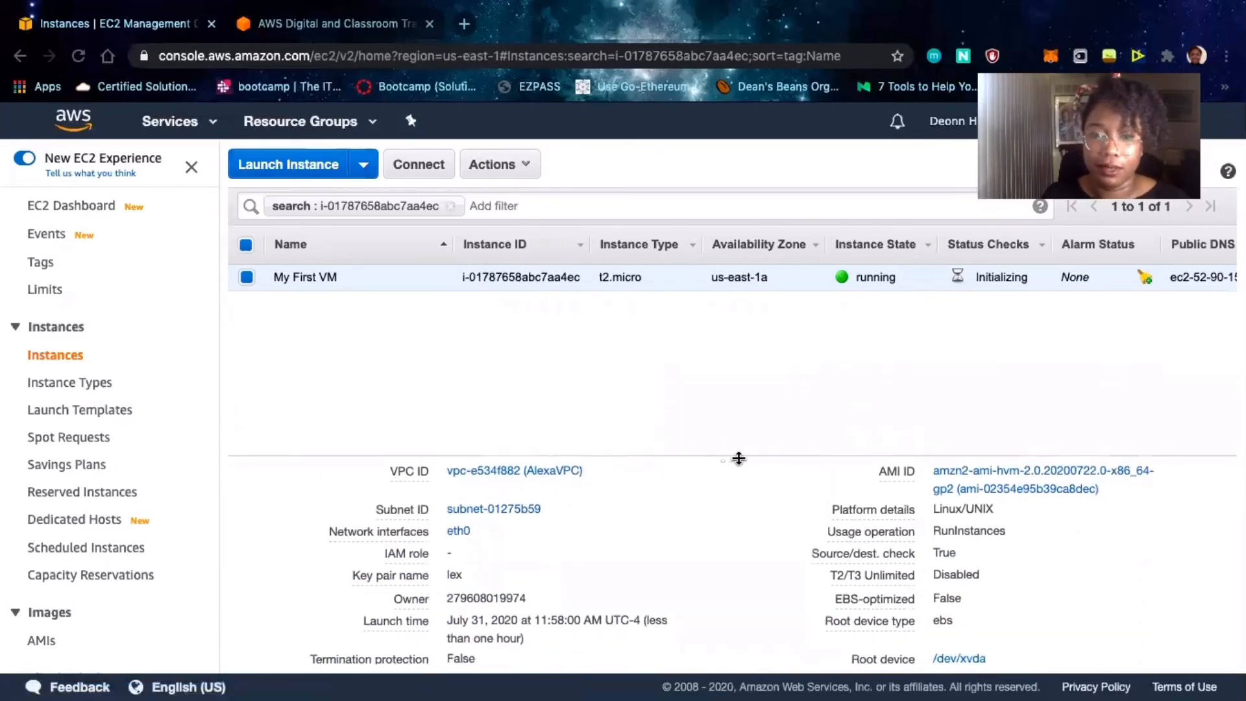
drag(740, 460, 743, 365)
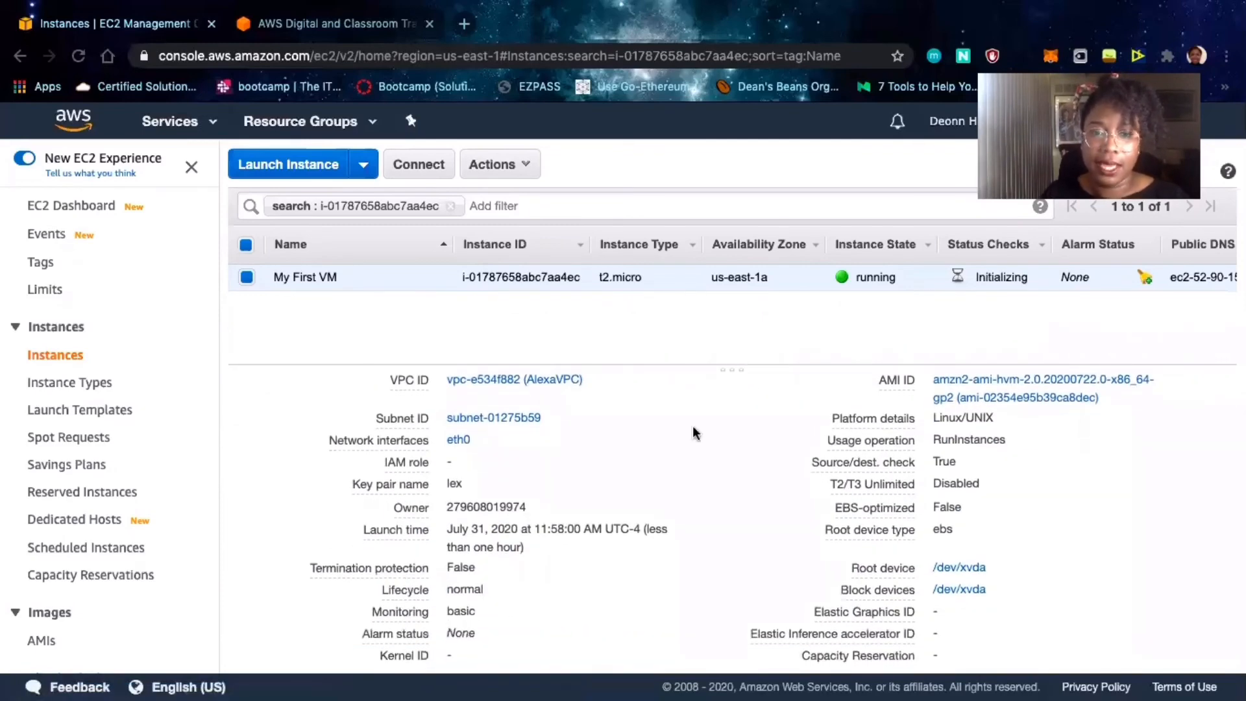
scroll(623, 519, down, 3)
scroll(624, 520, down, 2)
scroll(624, 519, up, 6)
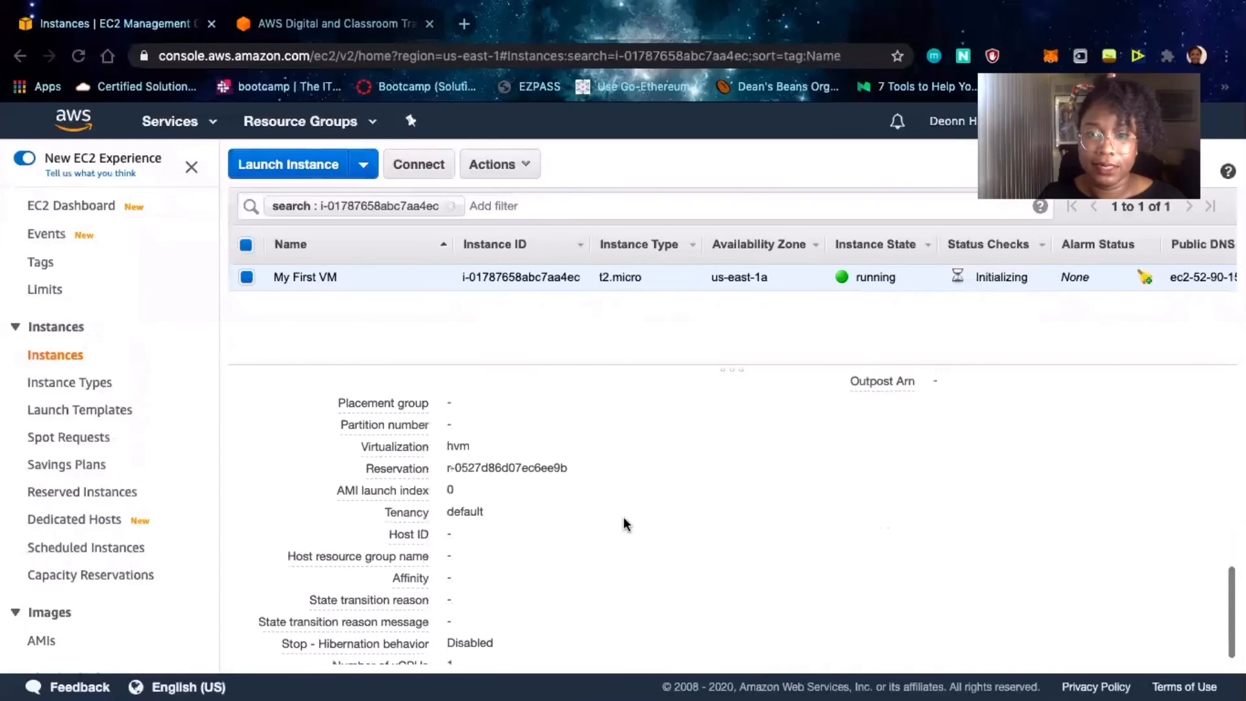
scroll(623, 520, up, 5)
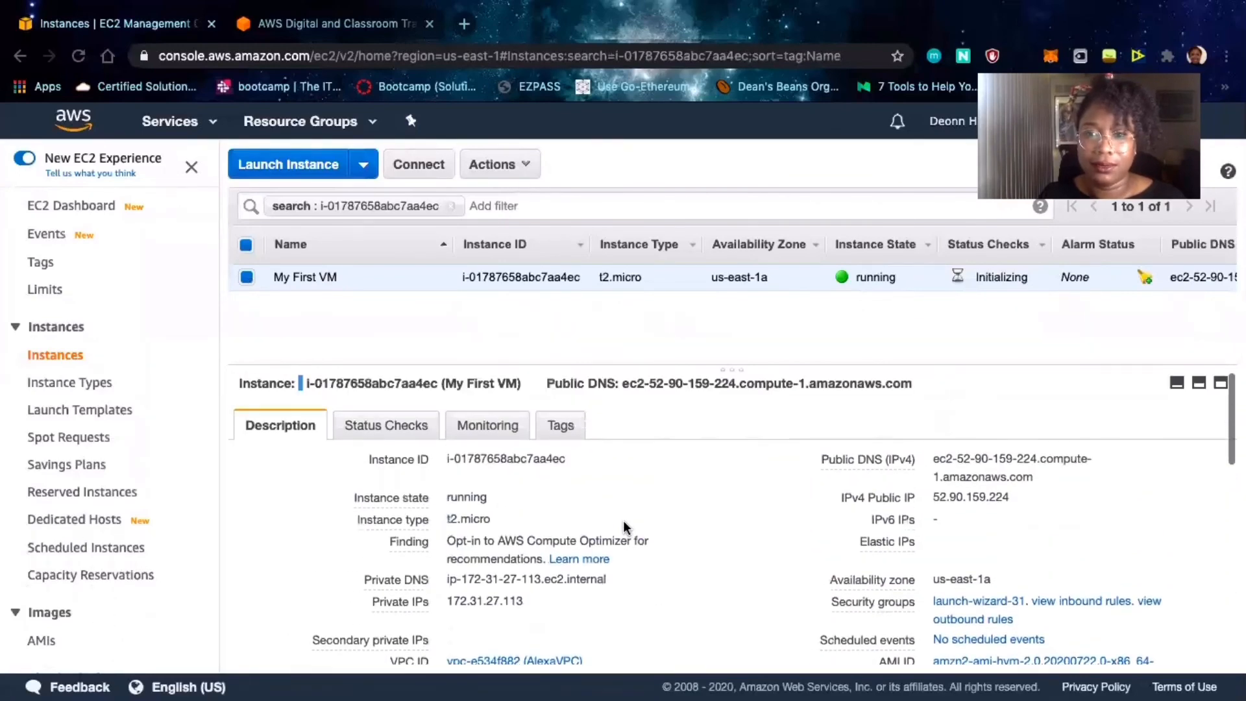